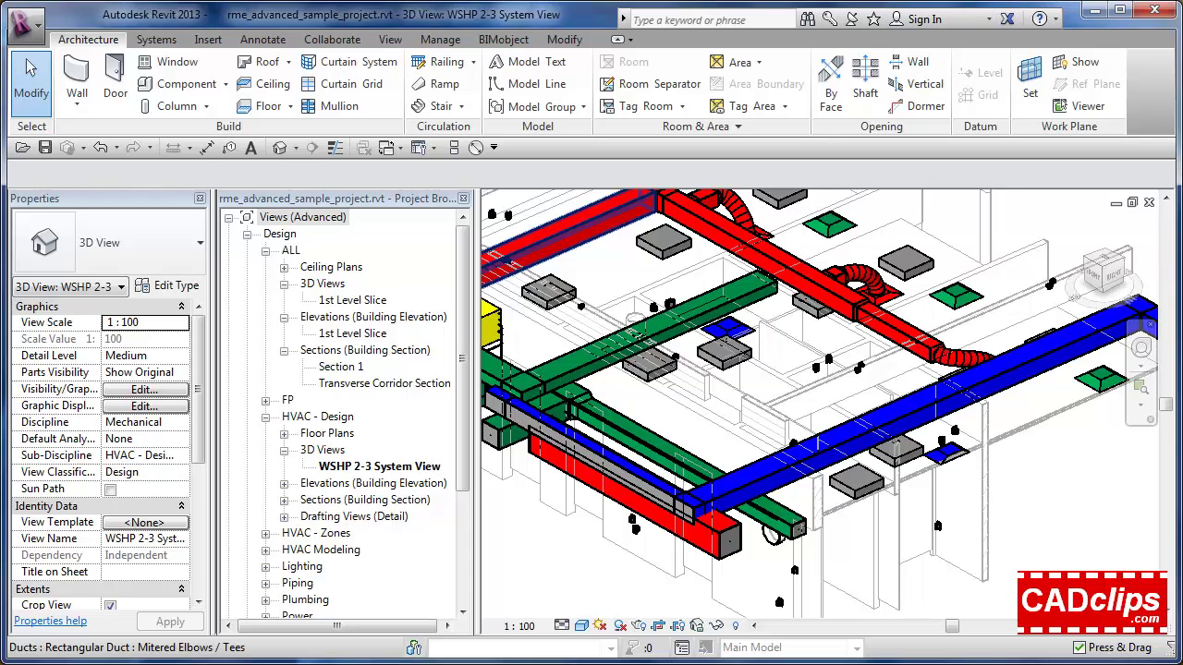
- Switch to the CADclips website in the browser and open its Revit CADclips page
{"action": "mouse_move", "coordinate": [746, 0]}
{"action": "left_click", "coordinate": [916, 80]}
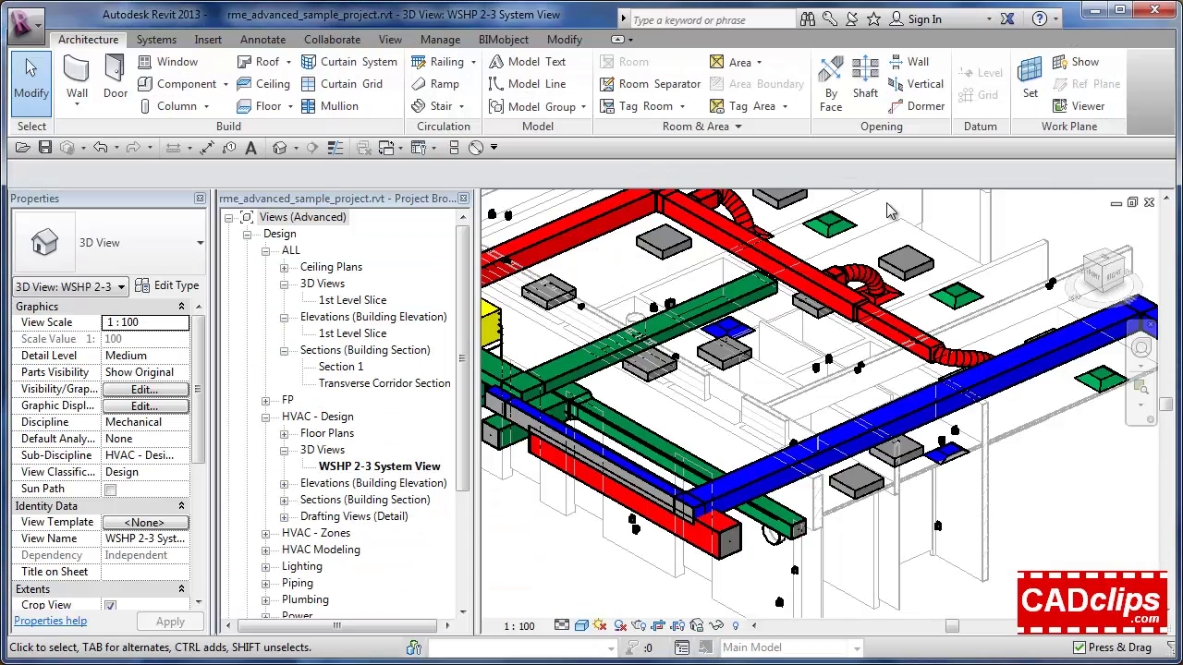
{"action": "mouse_move", "coordinate": [747, 0]}
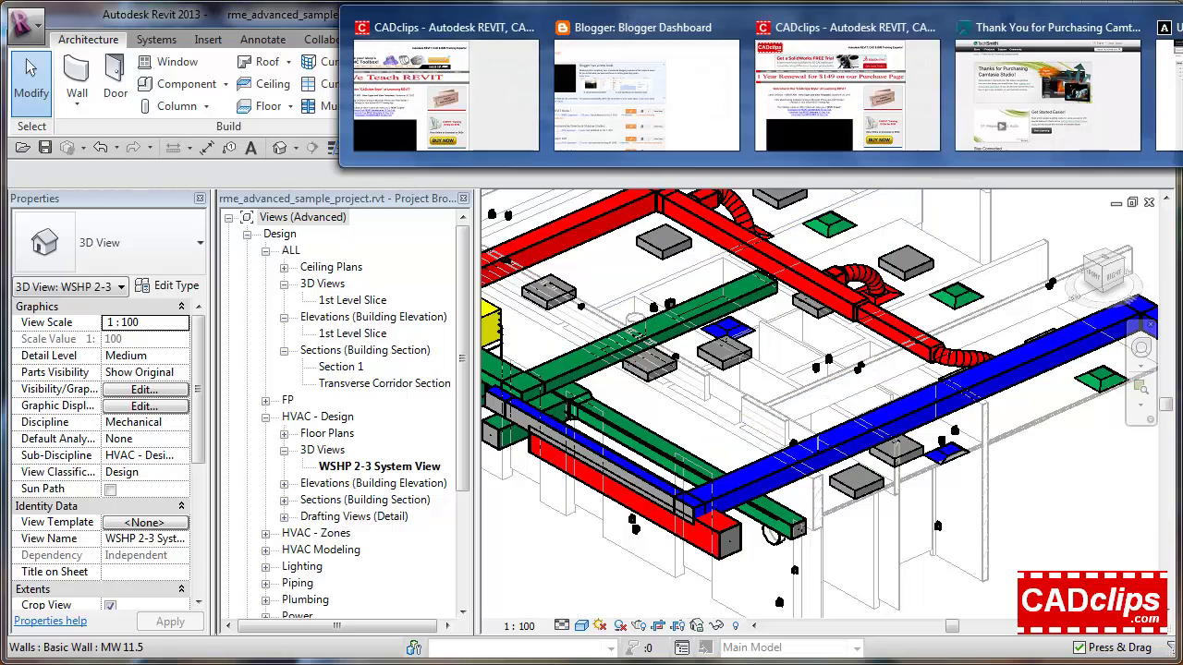
{"action": "left_click", "coordinate": [915, 83]}
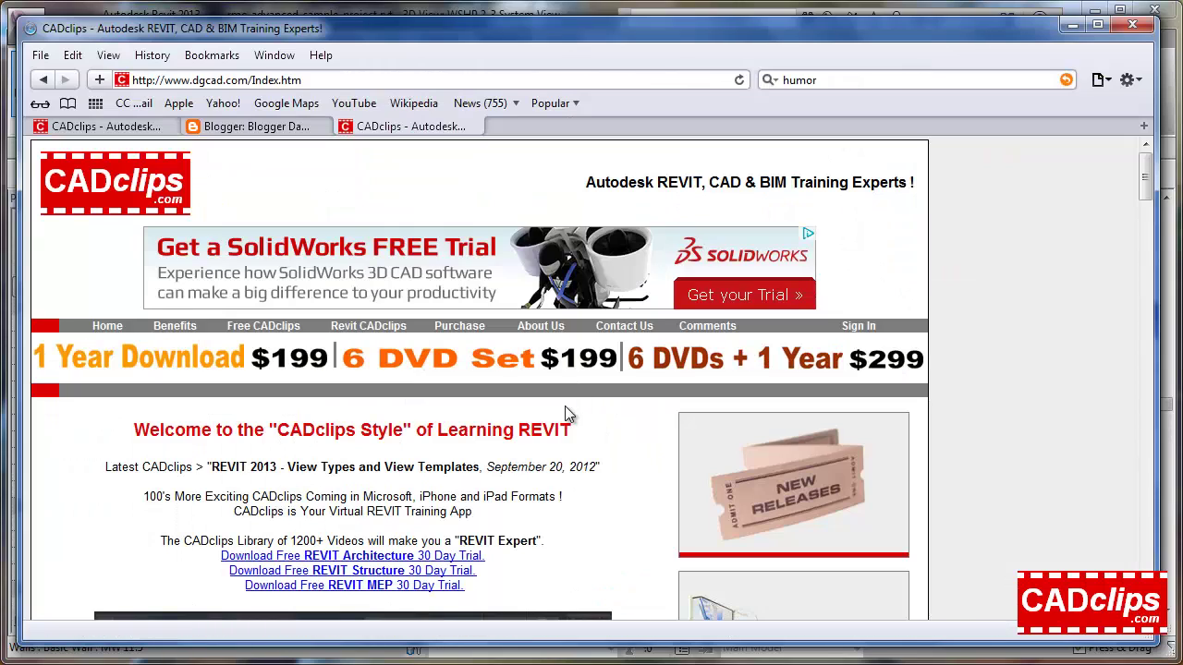
{"action": "scroll", "coordinate": [565, 407], "scroll_direction": "down", "scroll_amount": 3}
{"action": "scroll", "coordinate": [564, 411], "scroll_direction": "up", "scroll_amount": 3}
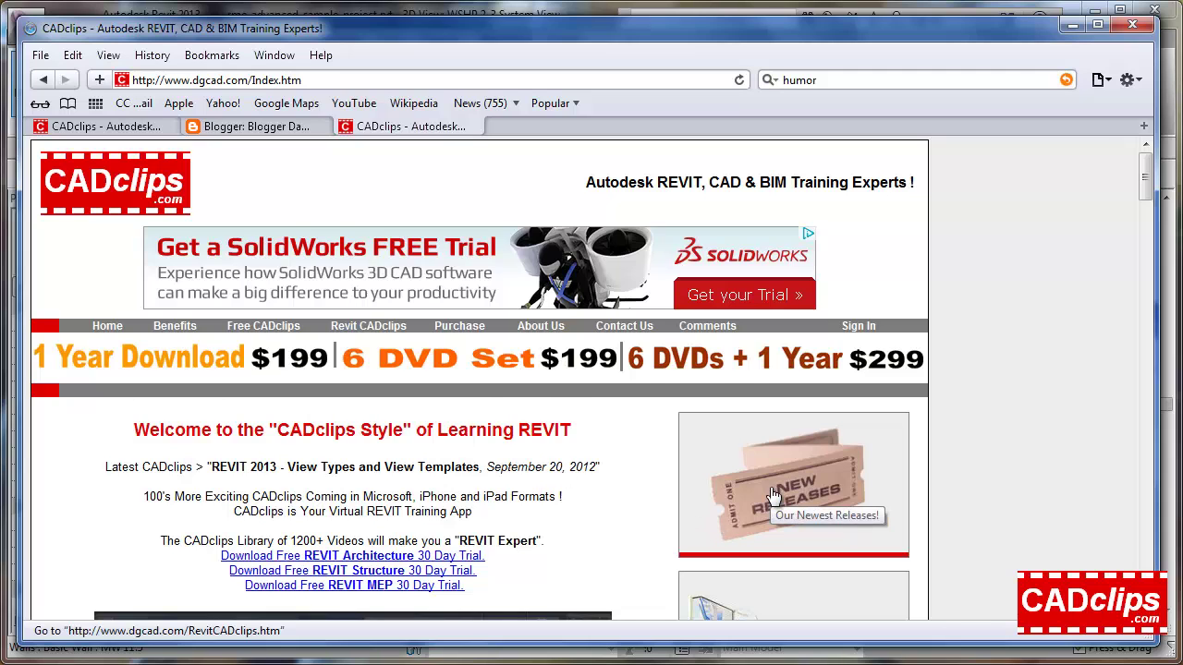
{"action": "left_click", "coordinate": [388, 329]}
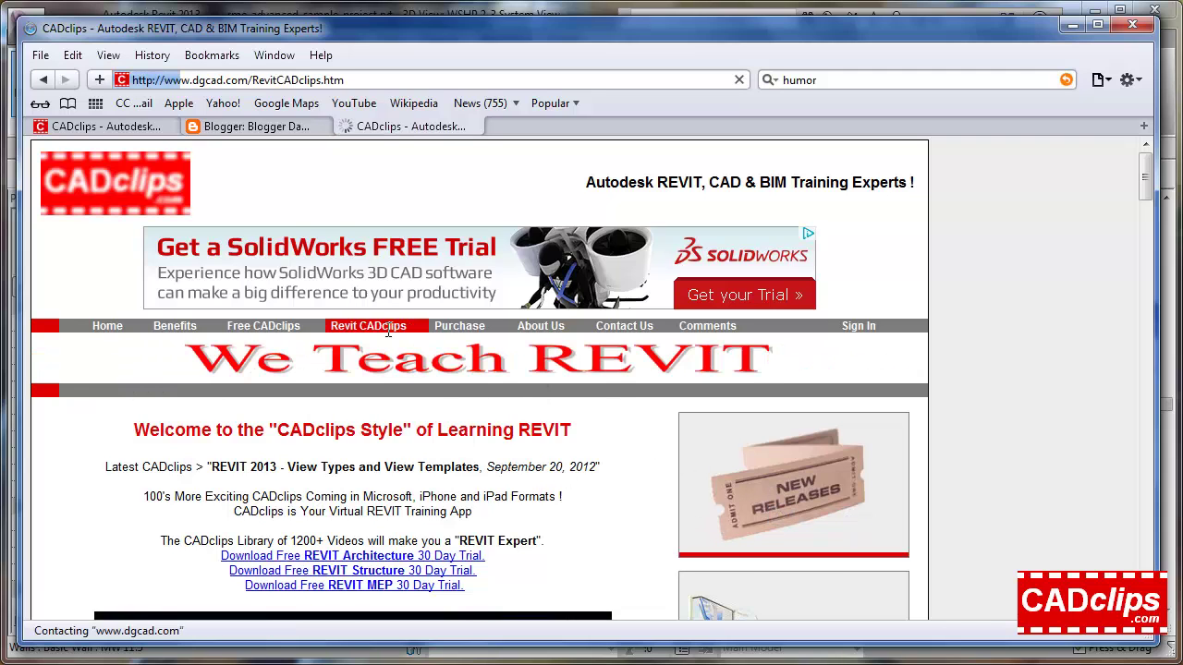
- Open the "REVIT 2013 - Options, Project Templates and View Templates" series from the release list
{"action": "scroll", "coordinate": [739, 370], "scroll_direction": "down", "scroll_amount": 8}
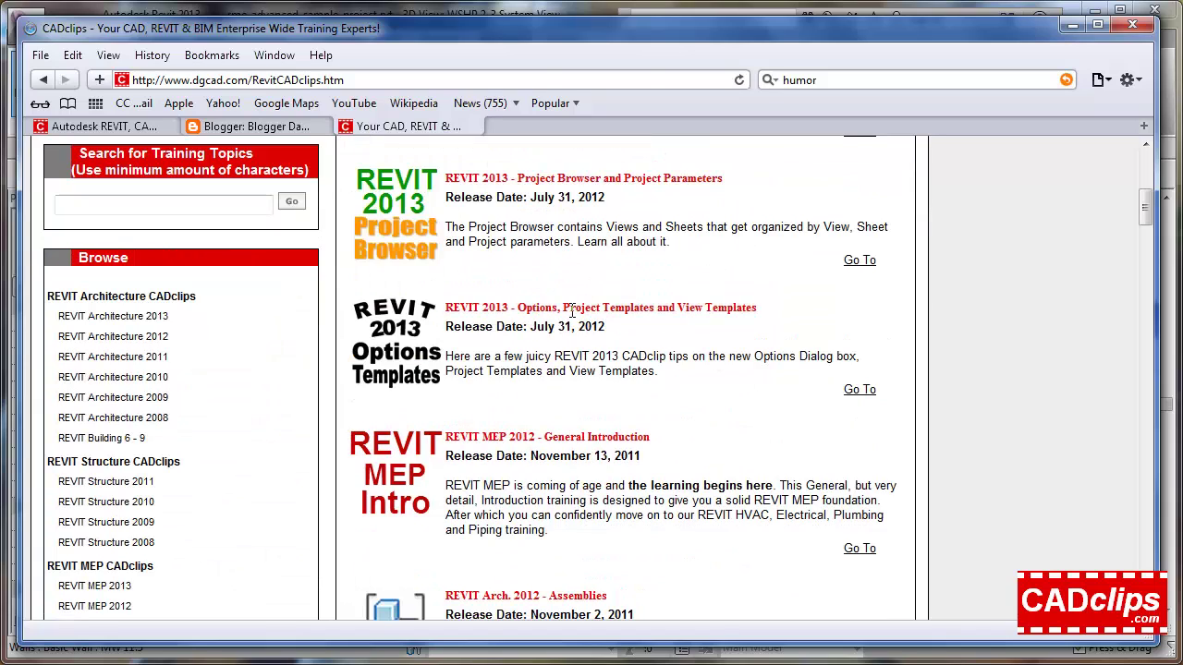
{"action": "left_click_drag", "start_coordinate": [562, 307], "coordinate": [766, 308]}
{"action": "left_click", "coordinate": [534, 344]}
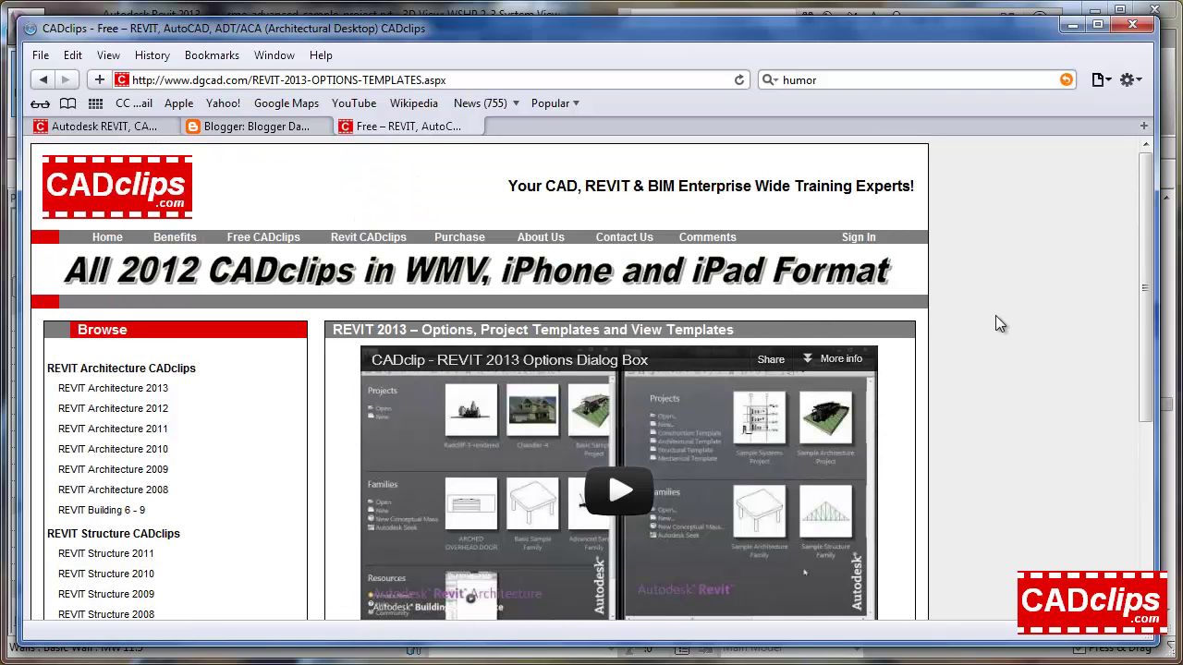
- Review the lesson list of the Options, Project Templates and View Templates series, including the Options Dialog Box lesson
{"action": "scroll", "coordinate": [996, 315], "scroll_direction": "down", "scroll_amount": 6}
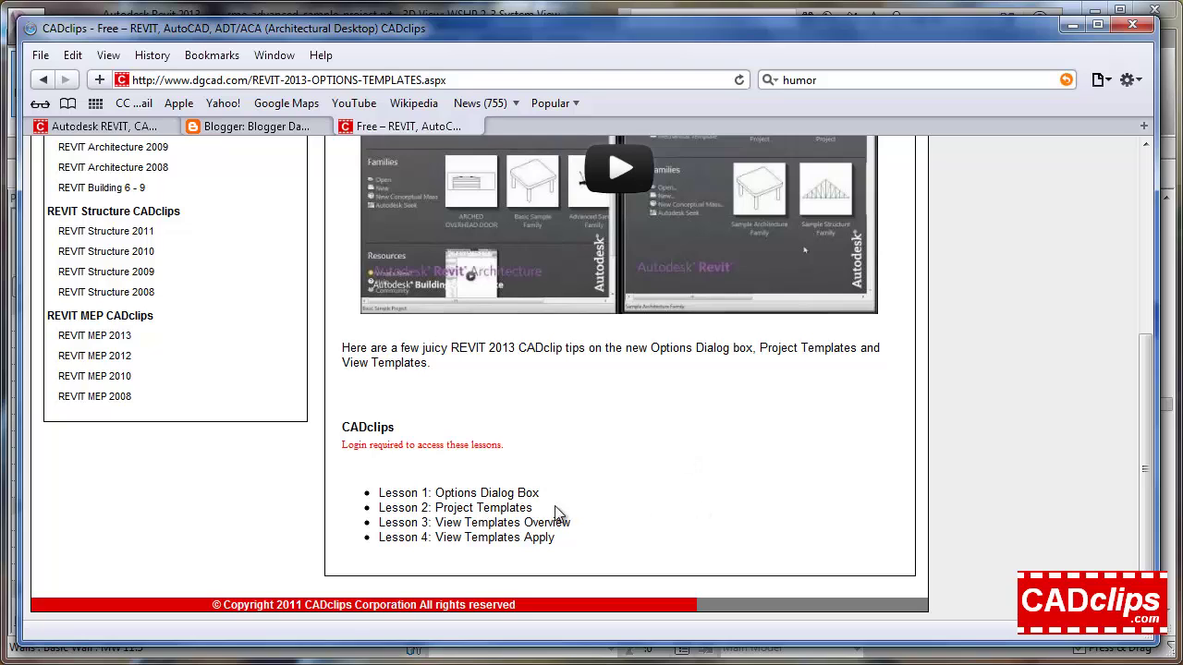
{"action": "left_click_drag", "start_coordinate": [546, 492], "coordinate": [442, 493]}
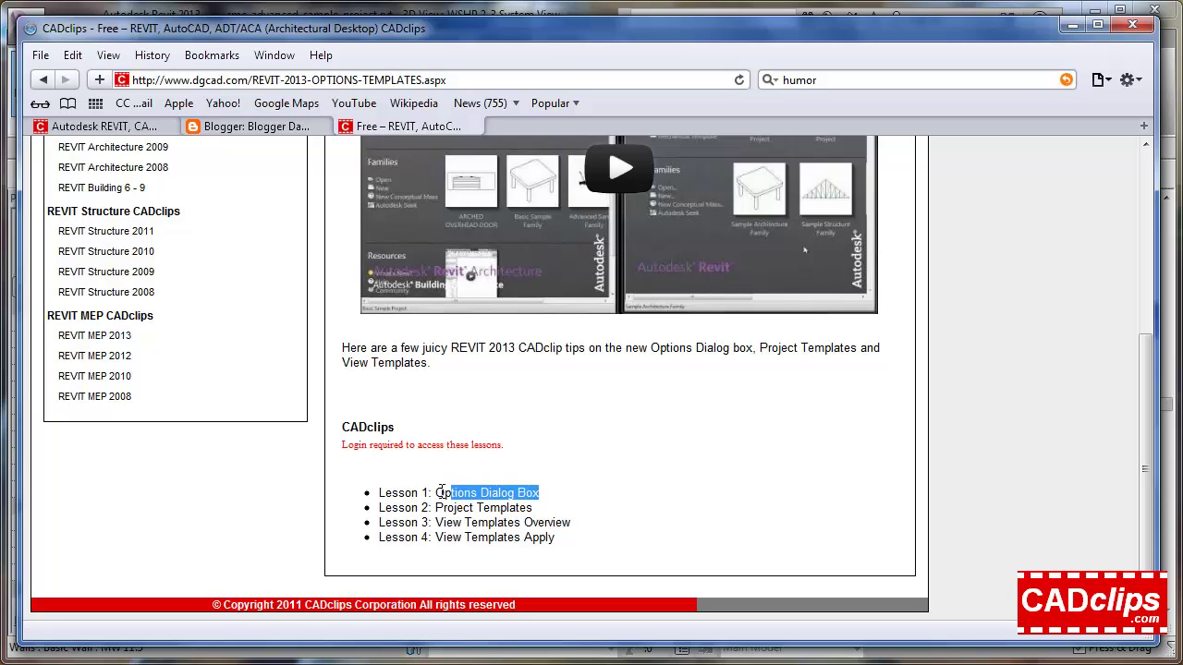
{"action": "left_click", "coordinate": [616, 507]}
{"action": "scroll", "coordinate": [615, 508], "scroll_direction": "up", "scroll_amount": 3}
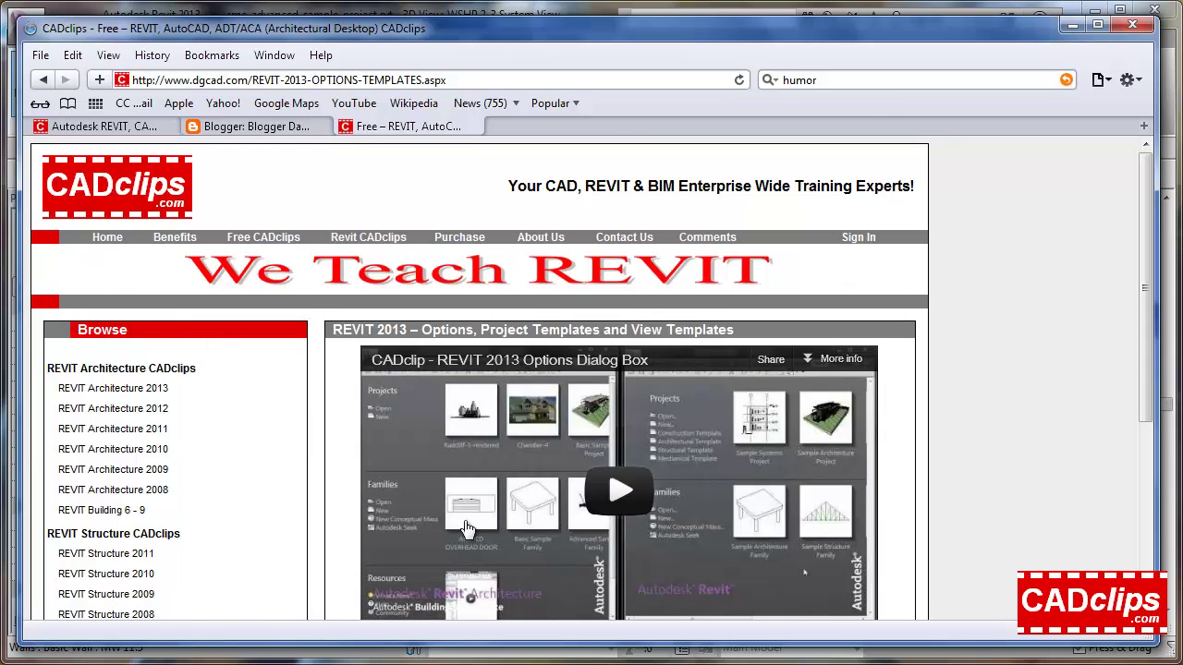
{"action": "scroll", "coordinate": [636, 487], "scroll_direction": "down", "scroll_amount": 5}
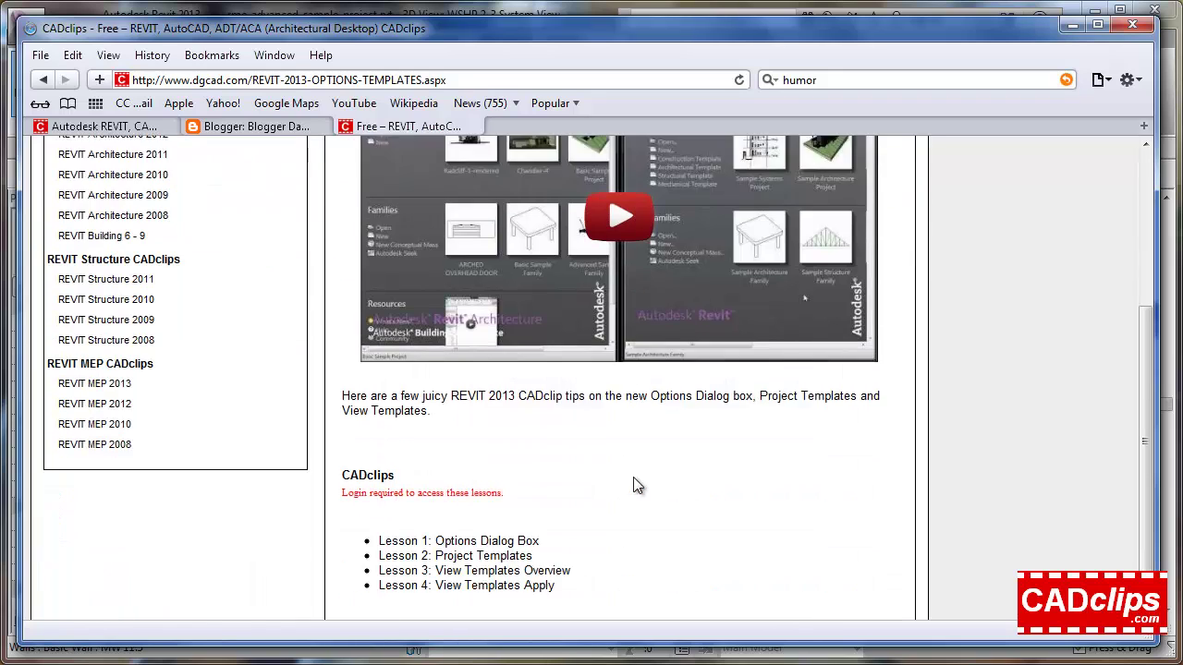
{"action": "left_click_drag", "start_coordinate": [562, 544], "coordinate": [355, 495]}
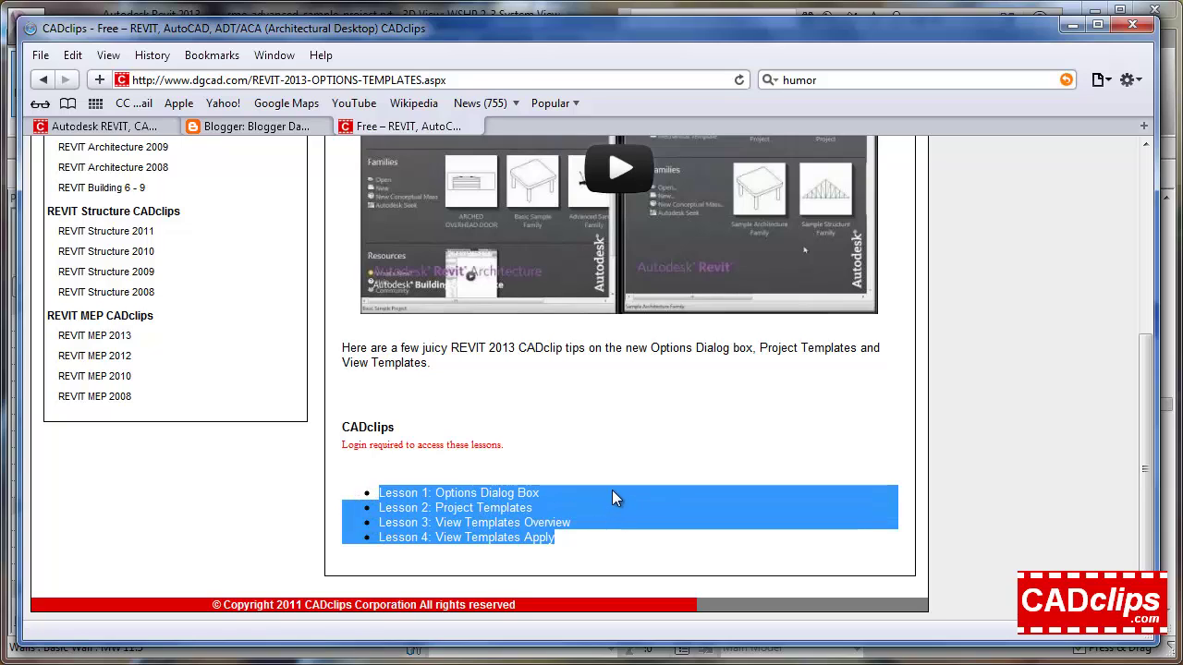
{"action": "left_click", "coordinate": [614, 405]}
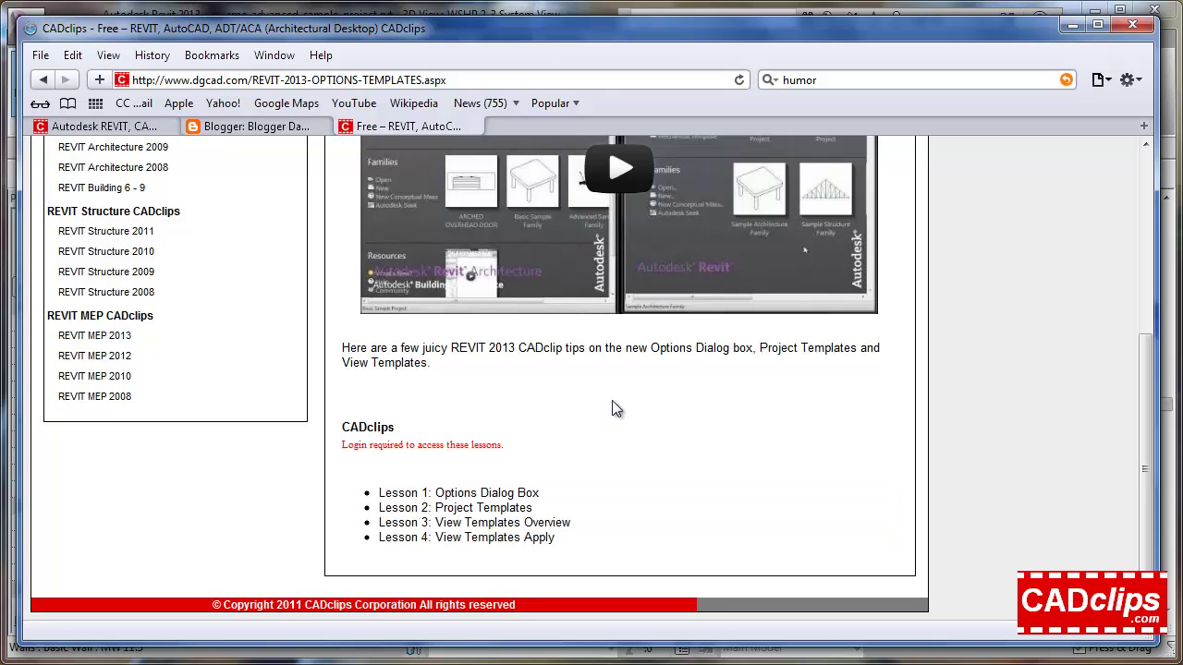
{"action": "scroll", "coordinate": [613, 407], "scroll_direction": "up", "scroll_amount": 3}
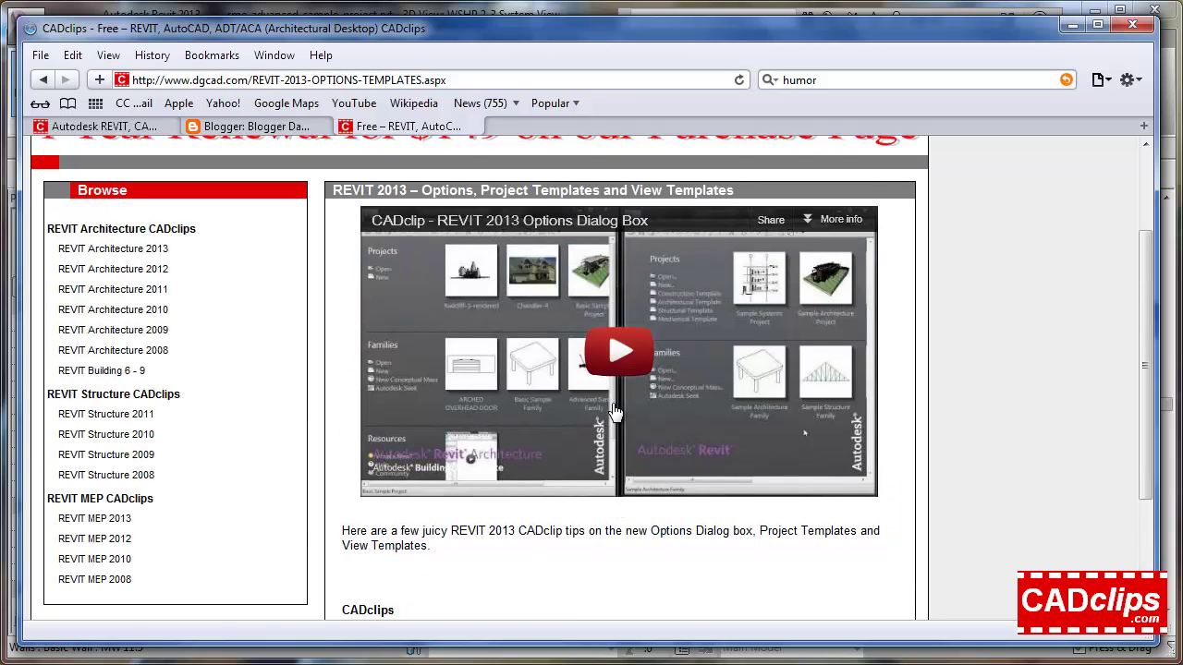
{"action": "scroll", "coordinate": [613, 408], "scroll_direction": "up", "scroll_amount": 3}
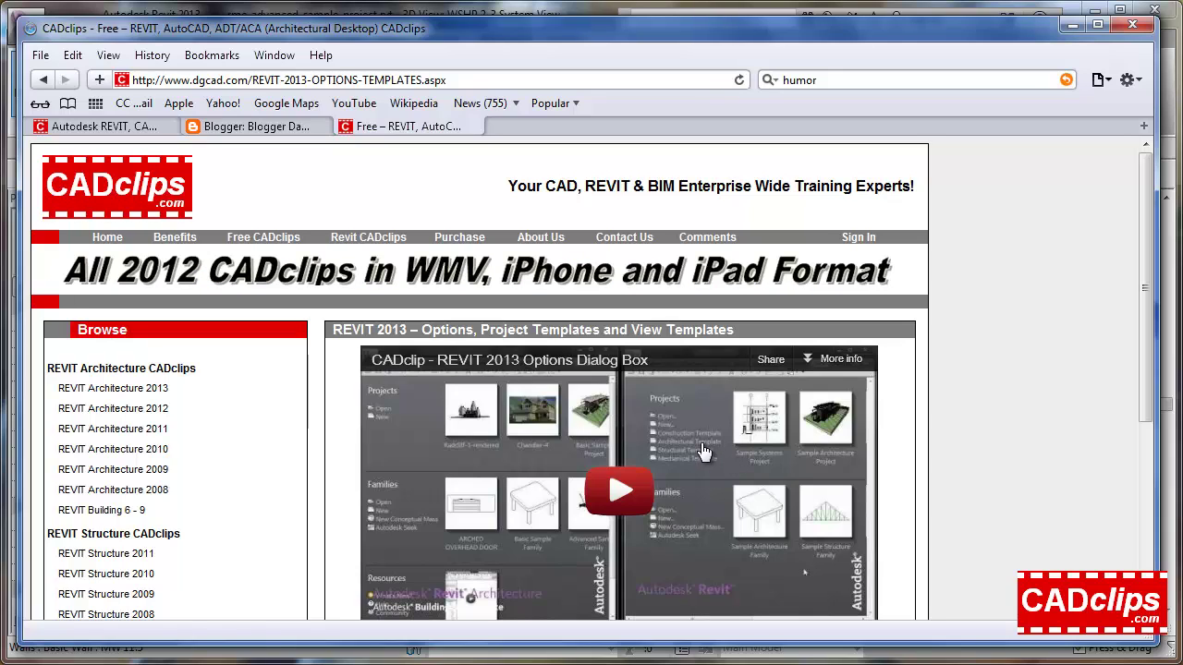
- Return to the Revit CADclips page and open the "REVIT MEP 2012 - General Introduction" series
{"action": "left_click", "coordinate": [368, 236]}
{"action": "scroll", "coordinate": [546, 368], "scroll_direction": "down", "scroll_amount": 3}
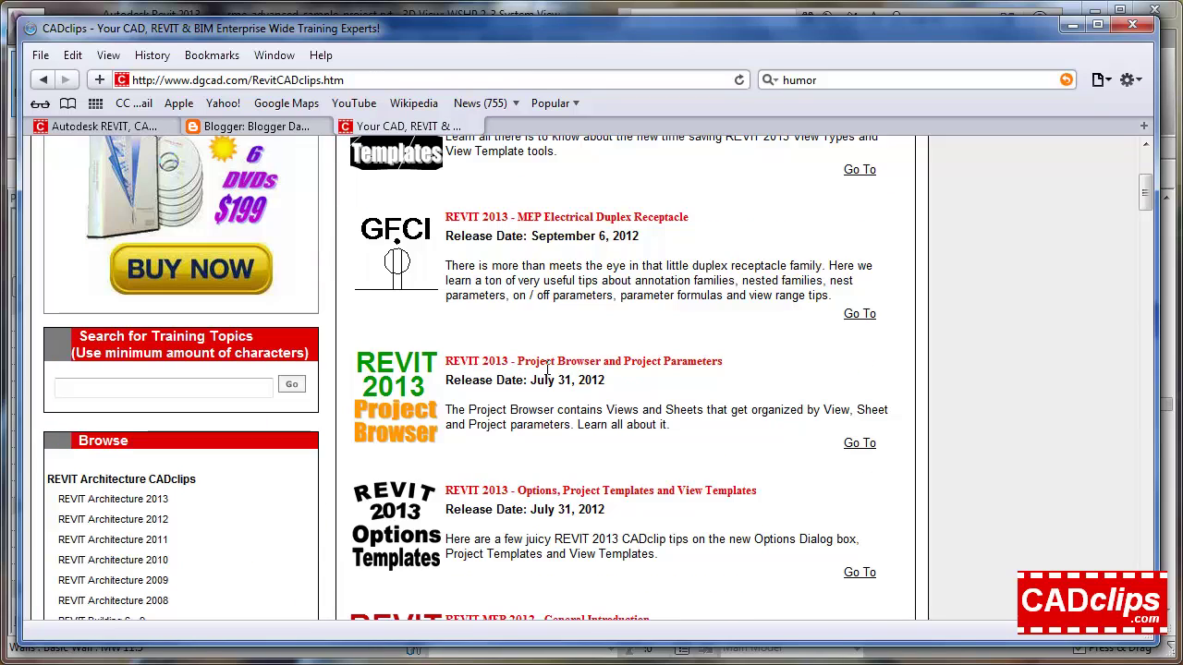
{"action": "scroll", "coordinate": [516, 381], "scroll_direction": "down", "scroll_amount": 1}
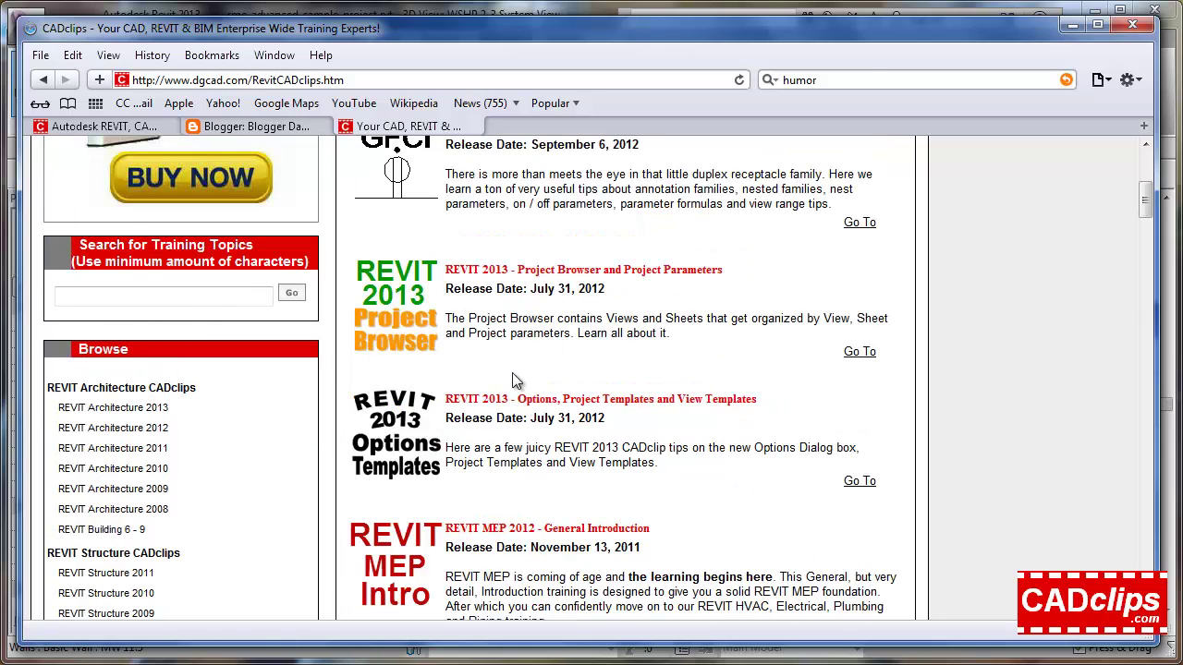
{"action": "scroll", "coordinate": [512, 372], "scroll_direction": "down", "scroll_amount": 1}
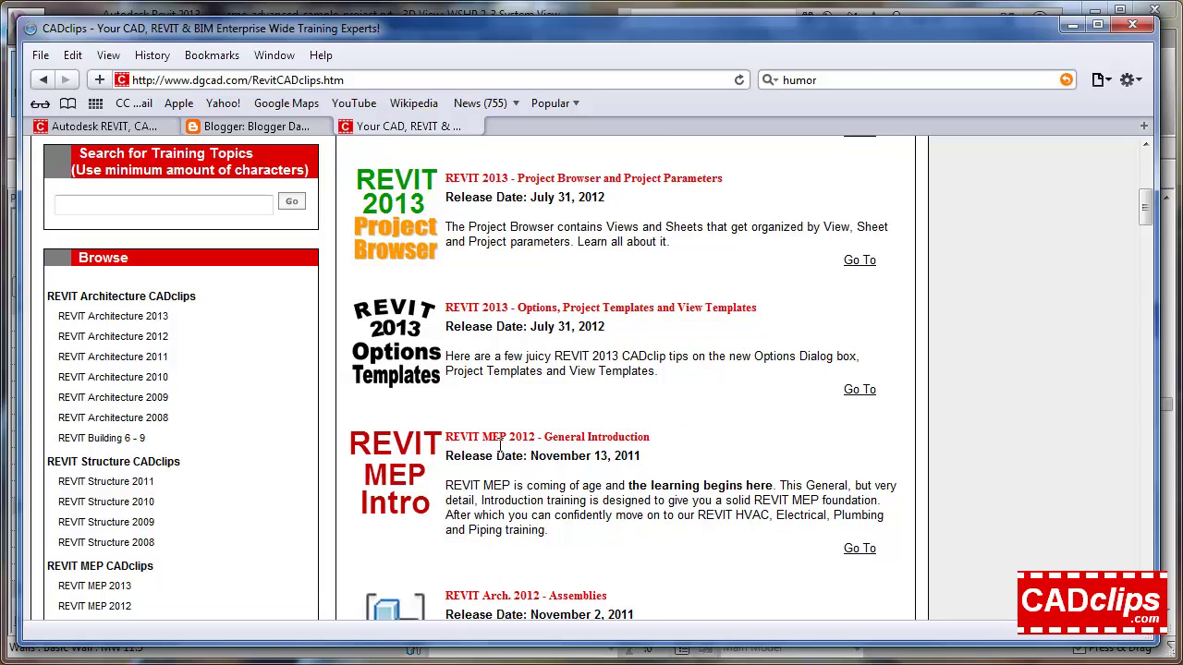
{"action": "left_click", "coordinate": [441, 455]}
- Review the full lesson list of the REVIT MEP 2012 General Introduction series
{"action": "scroll", "coordinate": [496, 456], "scroll_direction": "down", "scroll_amount": 8}
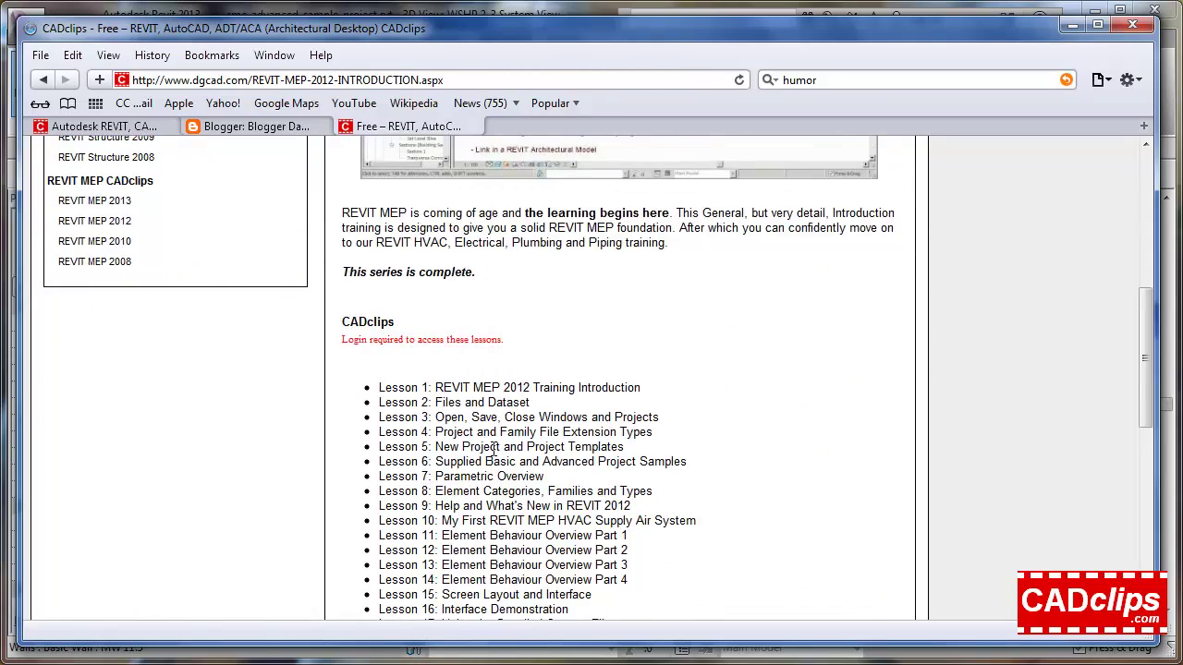
{"action": "scroll", "coordinate": [532, 310], "scroll_direction": "down", "scroll_amount": 3}
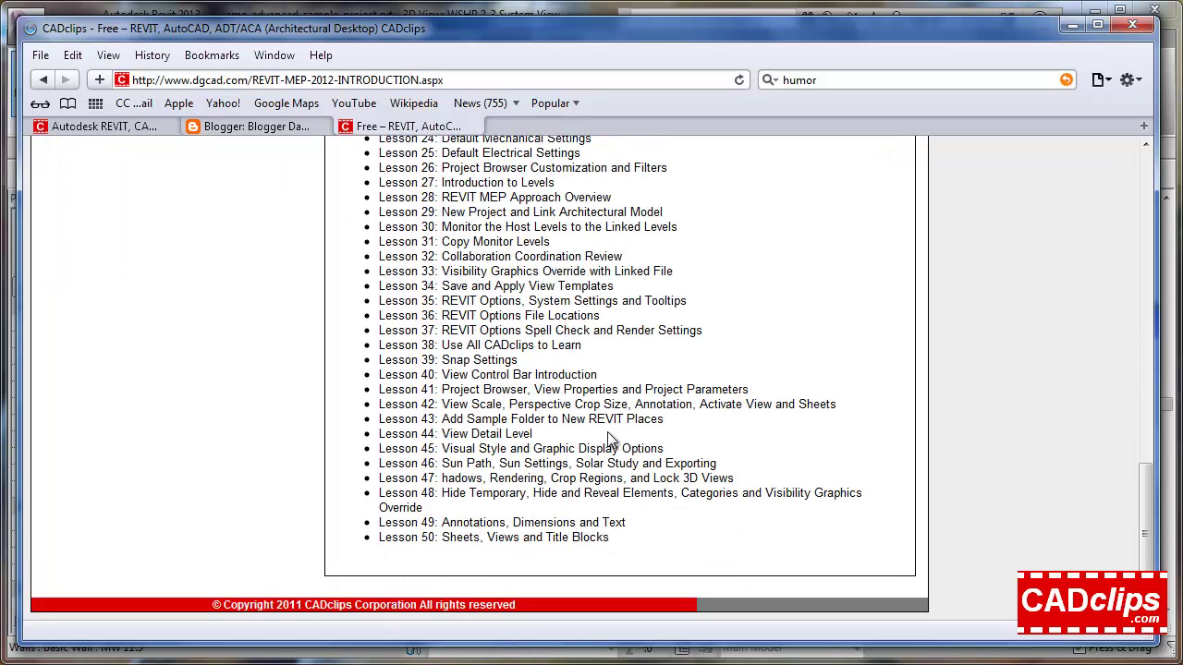
{"action": "scroll", "coordinate": [743, 441], "scroll_direction": "up", "scroll_amount": 6}
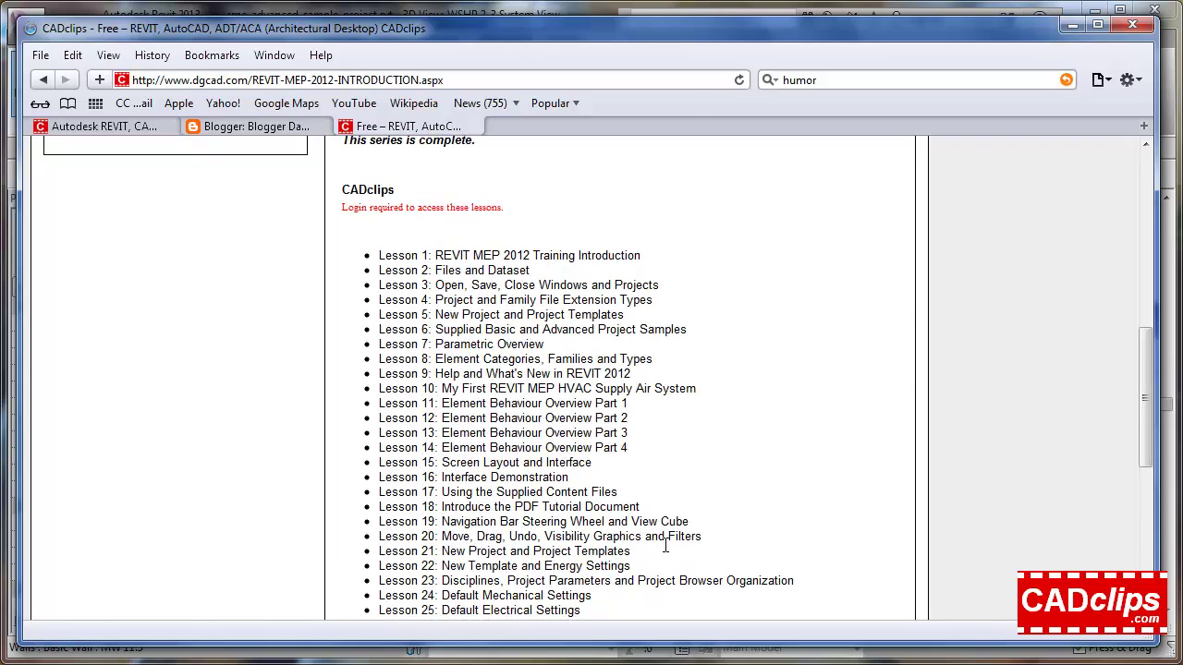
{"action": "scroll", "coordinate": [667, 552], "scroll_direction": "down", "scroll_amount": 5}
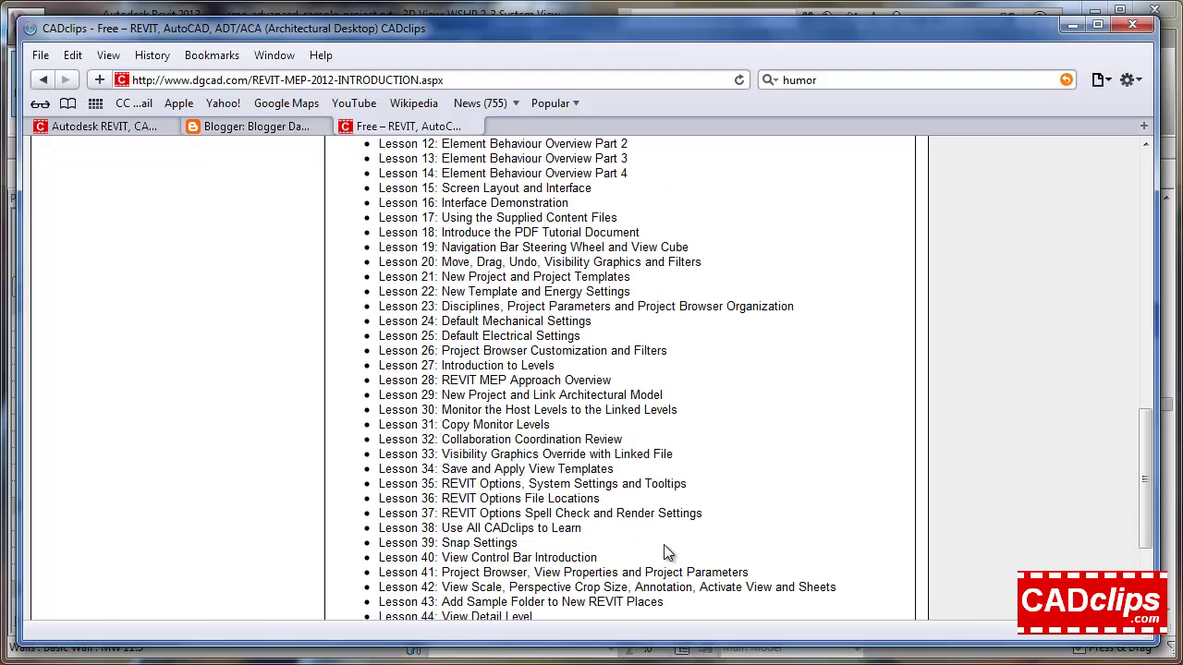
{"action": "scroll", "coordinate": [668, 551], "scroll_direction": "down", "scroll_amount": 3}
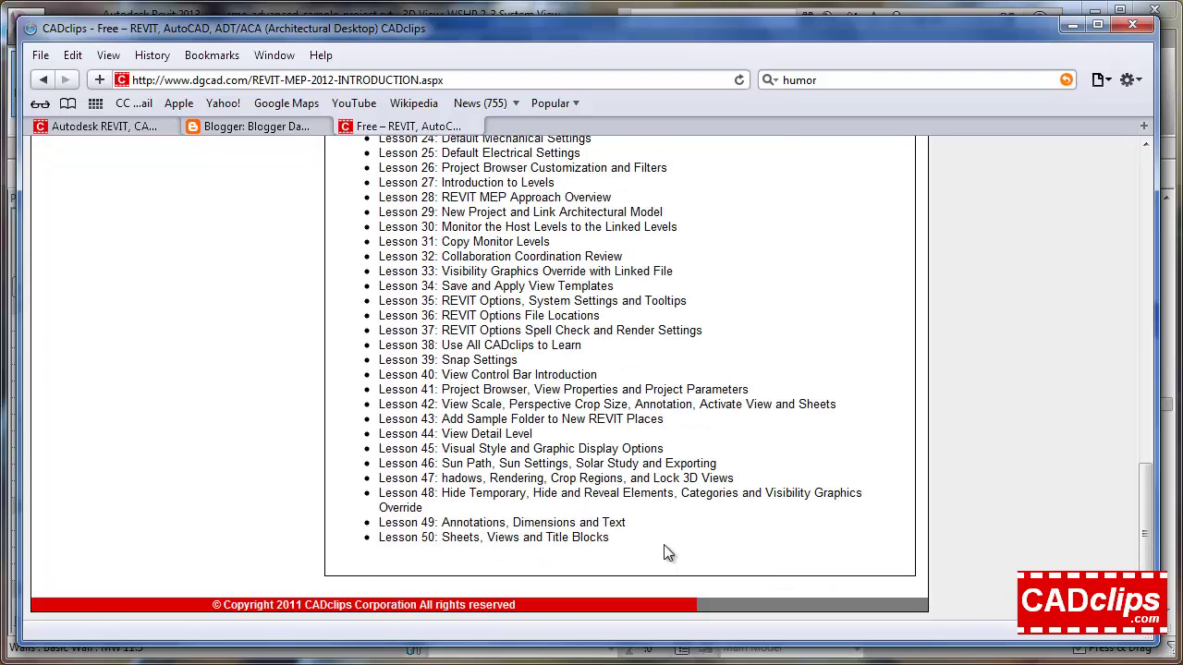
{"action": "scroll", "coordinate": [668, 553], "scroll_direction": "up", "scroll_amount": 10}
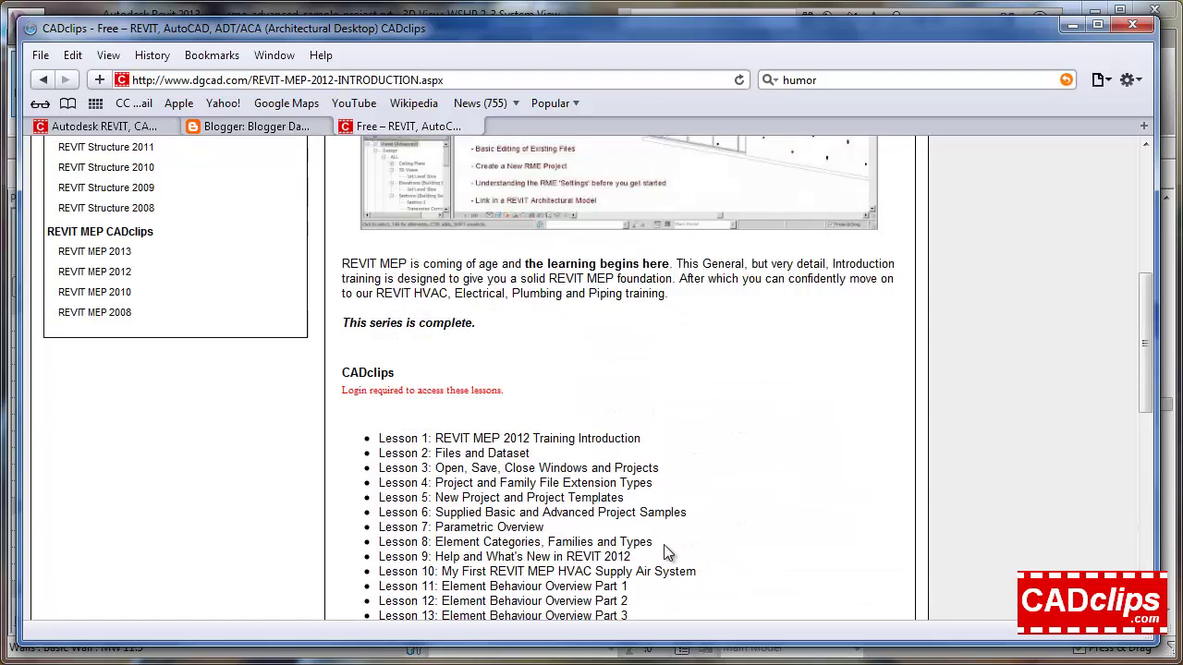
{"action": "scroll", "coordinate": [668, 553], "scroll_direction": "up", "scroll_amount": 4}
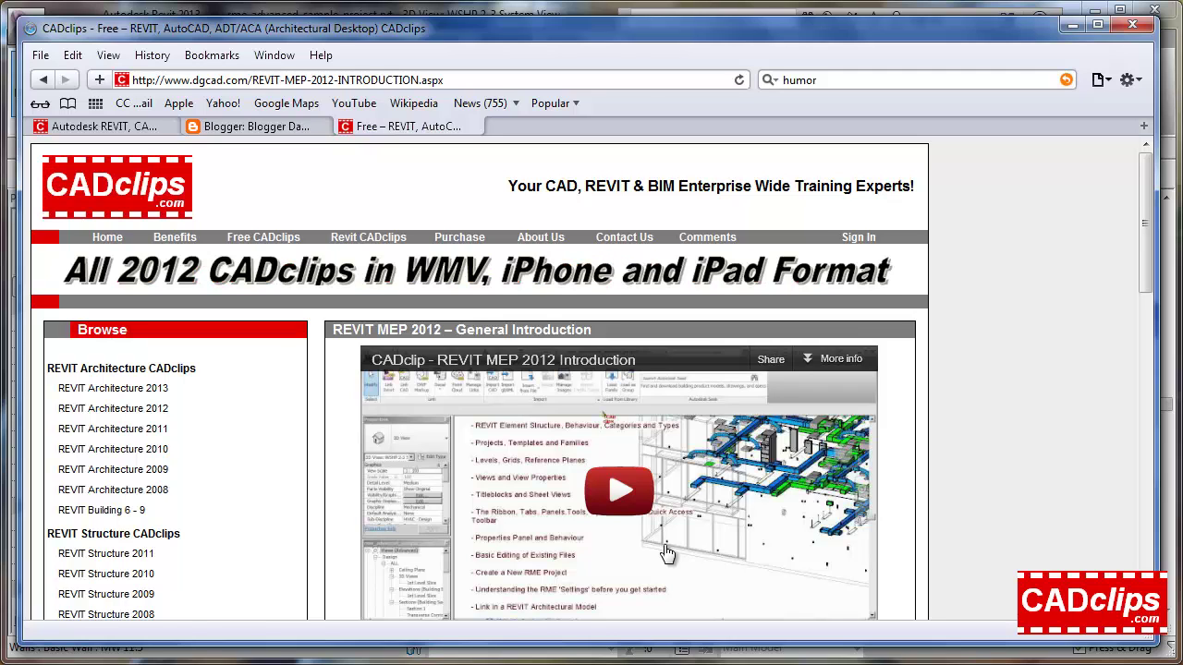
- Switch back to Revit and inspect the filters in the WSHP 2-3 System View's Visibility/Graphic Overrides without changing them
{"action": "left_click", "coordinate": [649, 6]}
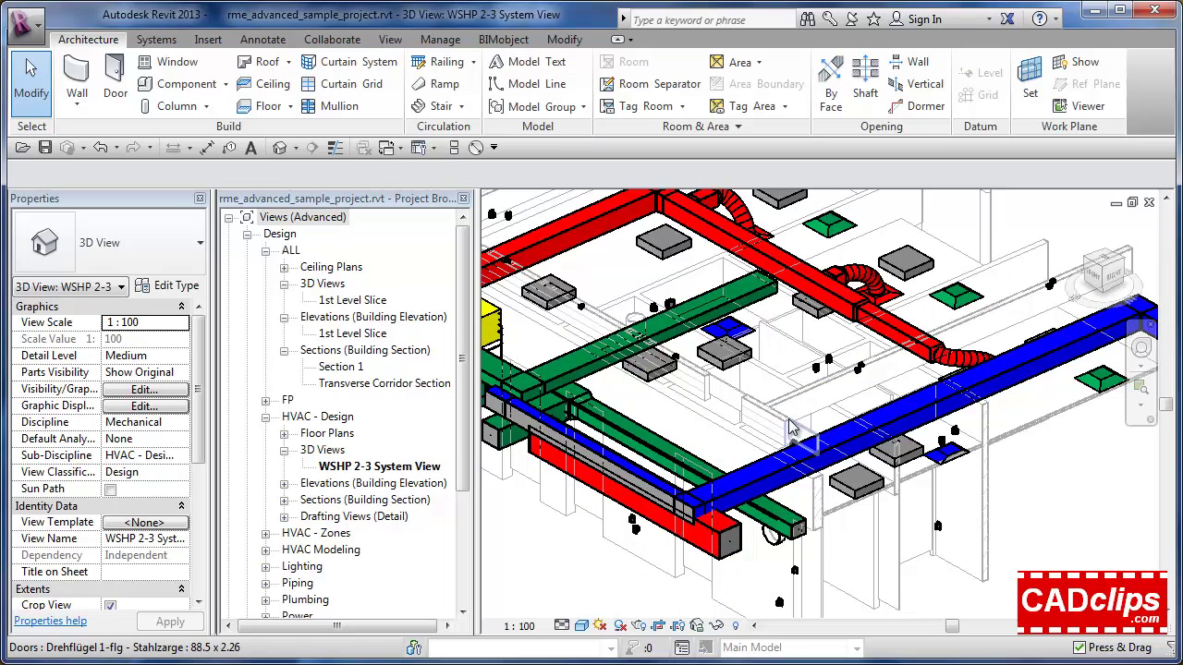
{"action": "scroll", "coordinate": [784, 427], "scroll_direction": "down", "scroll_amount": 2}
{"action": "middle_click_drag", "start_coordinate": [817, 374], "coordinate": [899, 398]}
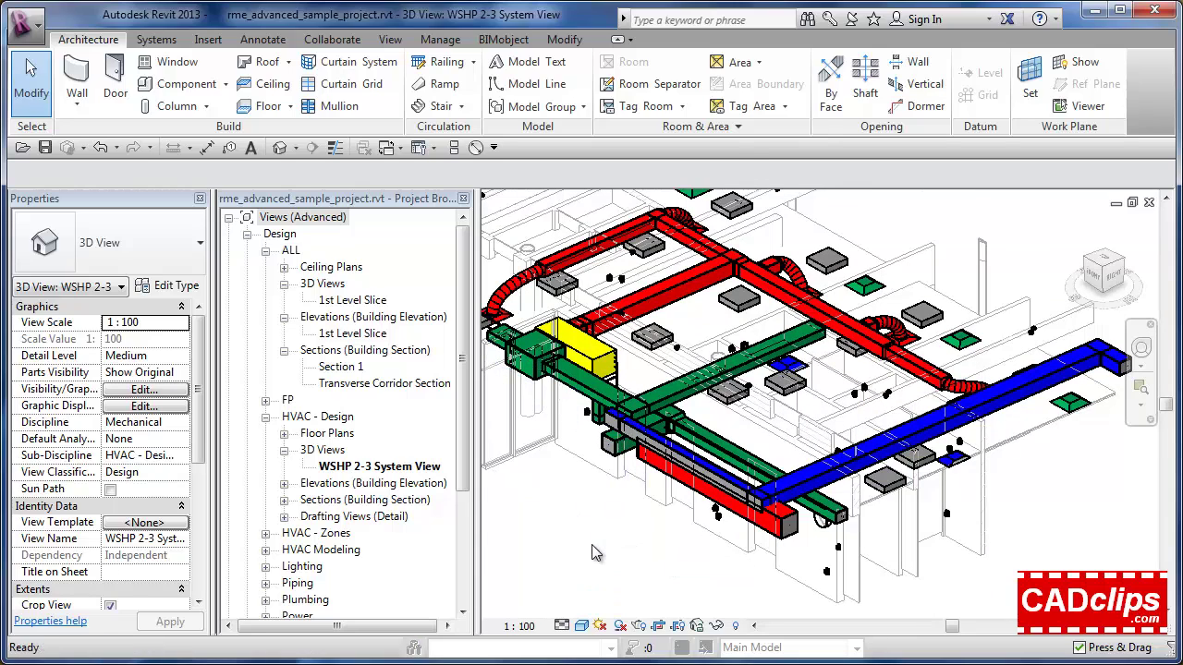
{"action": "key", "text": "v"}
{"action": "key", "text": "g"}
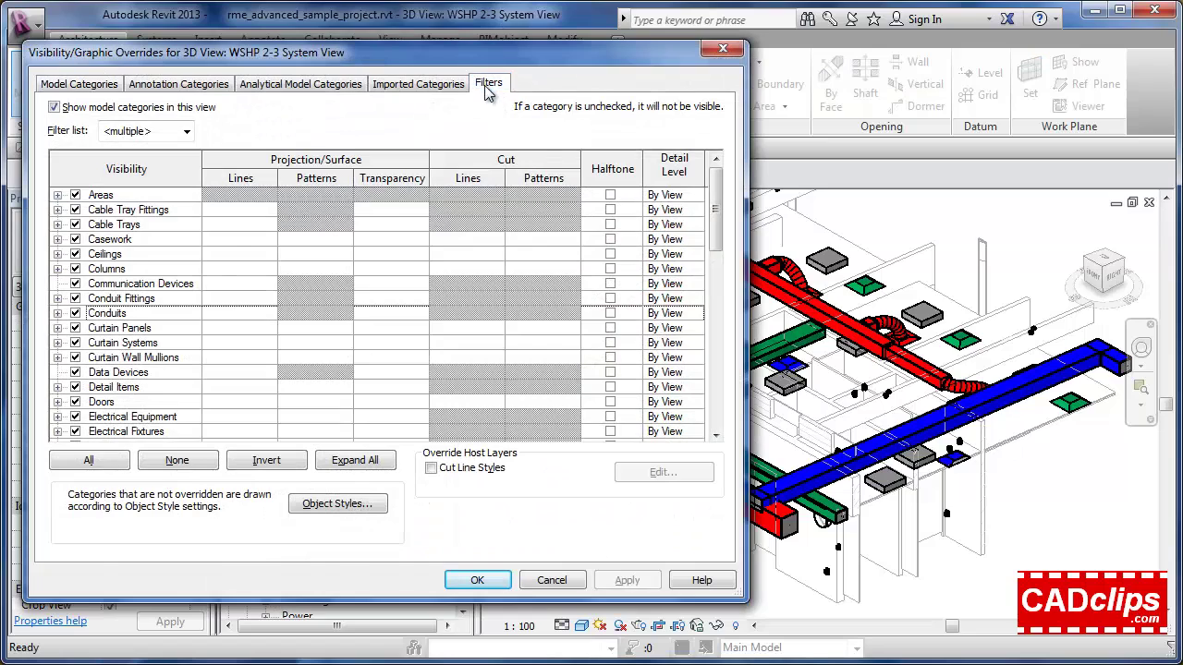
{"action": "left_click", "coordinate": [488, 84]}
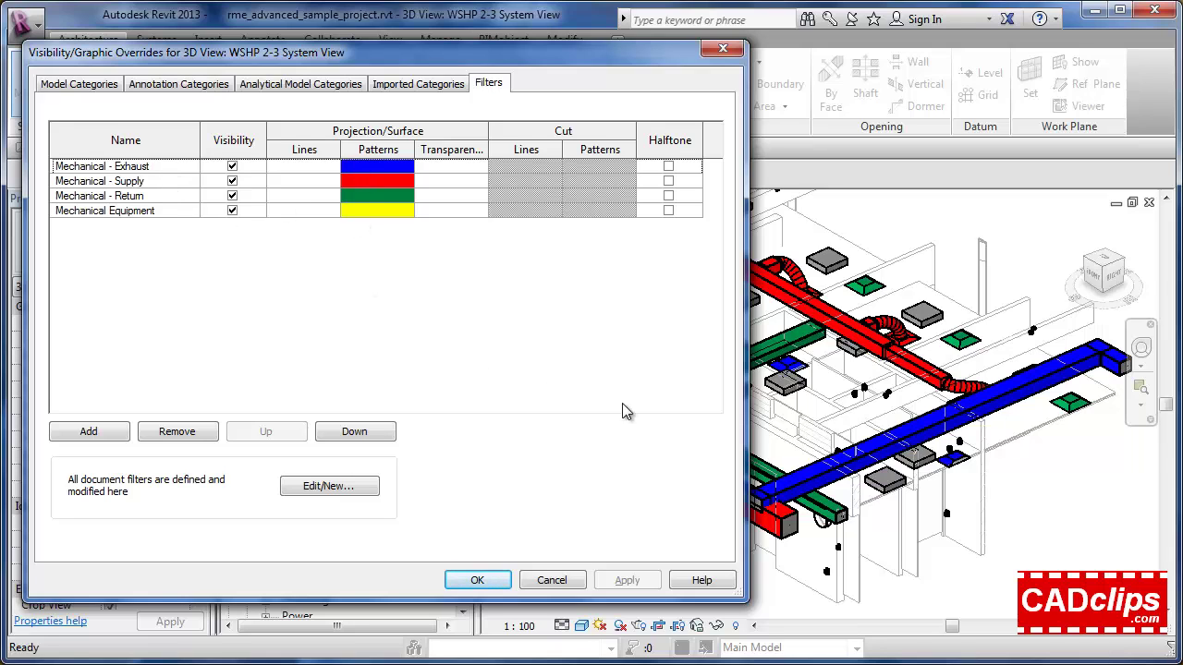
{"action": "left_click", "coordinate": [569, 583]}
{"action": "middle_click_drag", "start_coordinate": [763, 414], "coordinate": [811, 443]}
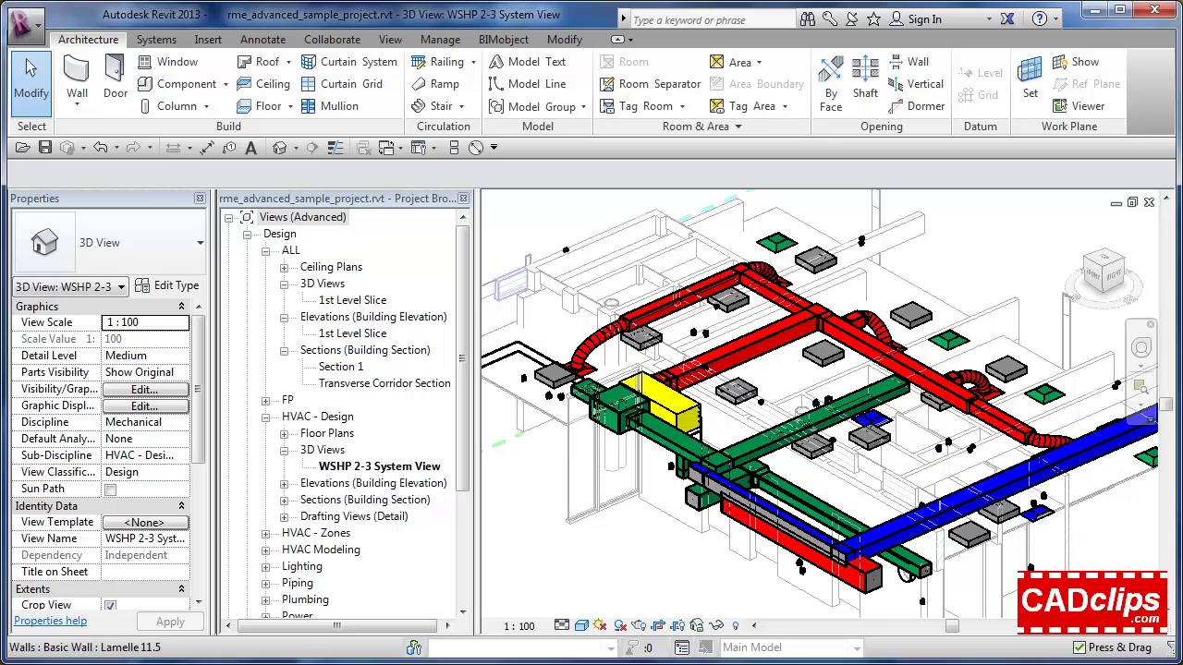
- Switch to the Revit 2013 Samples folder in Windows Explorer and copy all its project and family files
{"action": "mouse_move", "coordinate": [37, 2]}
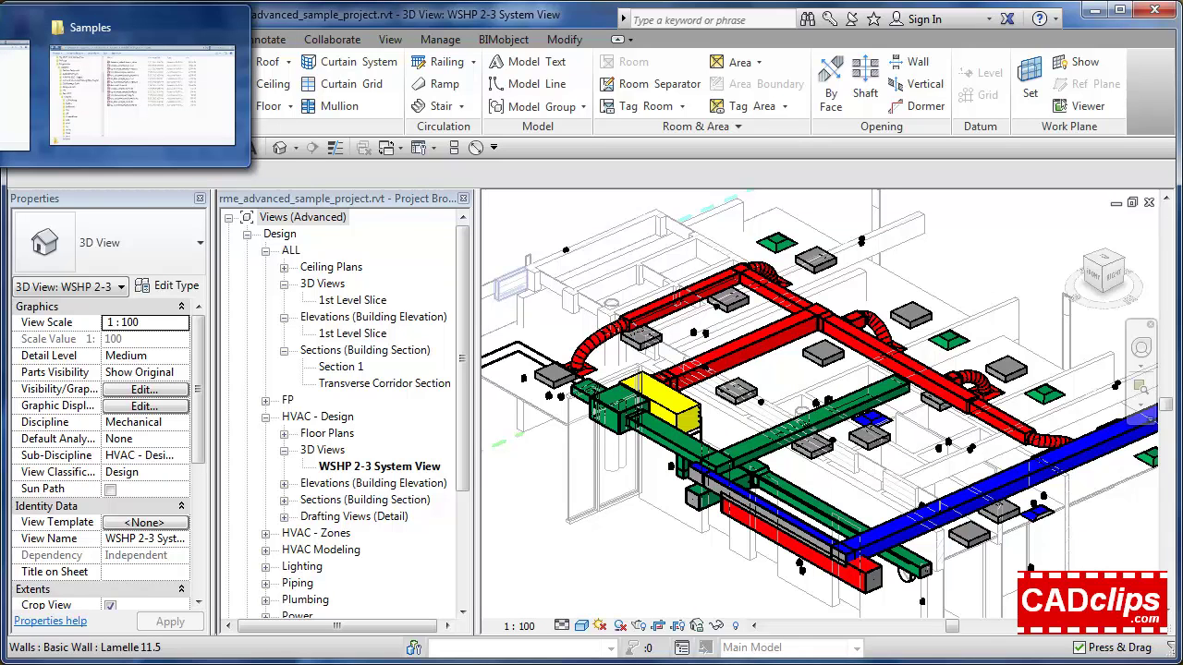
{"action": "left_click", "coordinate": [94, 93]}
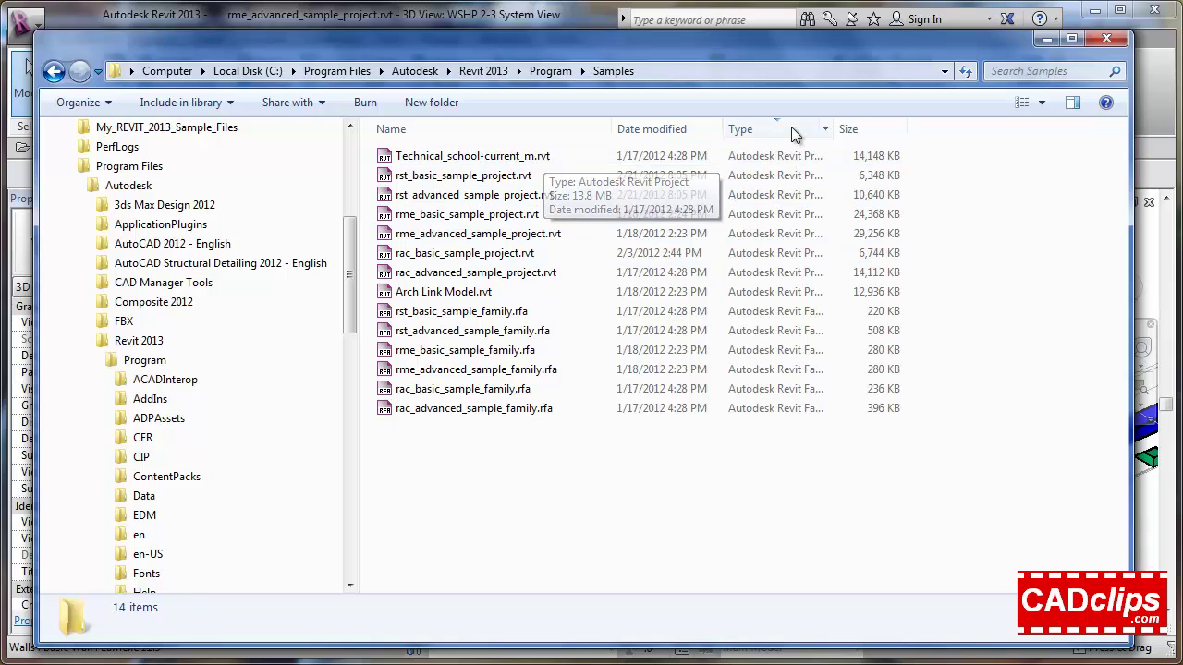
{"action": "left_click", "coordinate": [453, 159]}
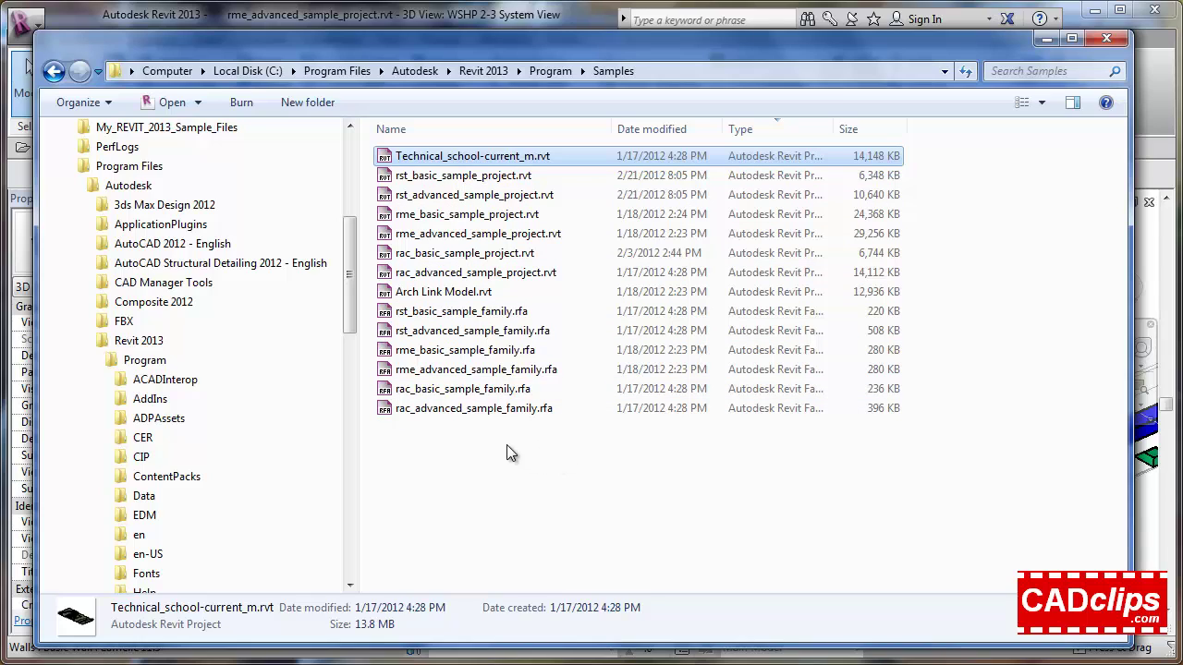
{"action": "left_click", "coordinate": [472, 408], "text": "shift"}
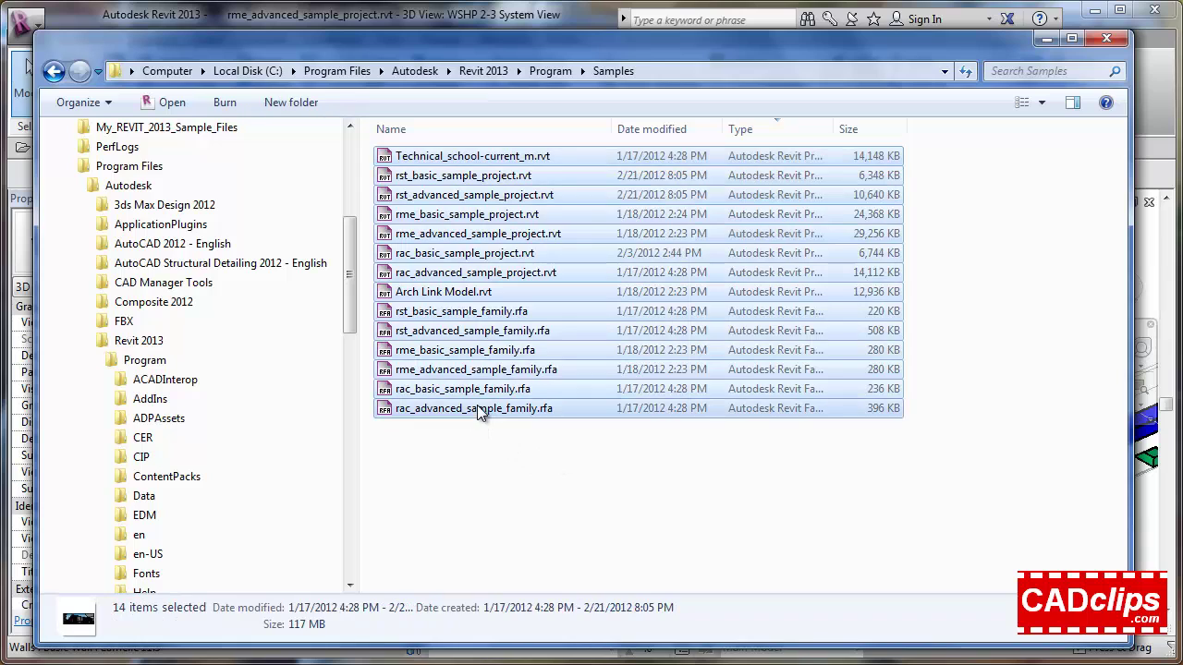
{"action": "right_click", "coordinate": [462, 209]}
{"action": "left_click", "coordinate": [508, 314]}
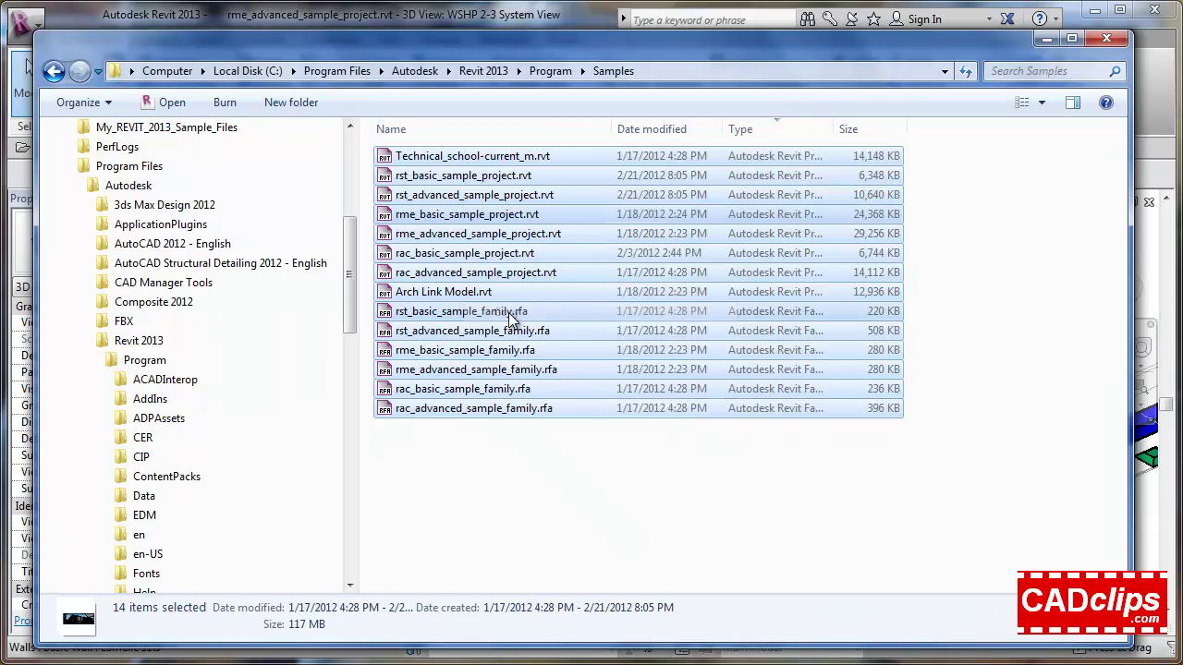
- Paste the copied sample files into the My_REVIT_2013_Sample_Files folder on drive C and close the Explorer window
{"action": "scroll", "coordinate": [351, 248], "scroll_direction": "up", "scroll_amount": 2}
{"action": "scroll", "coordinate": [172, 210], "scroll_direction": "down", "scroll_amount": 1}
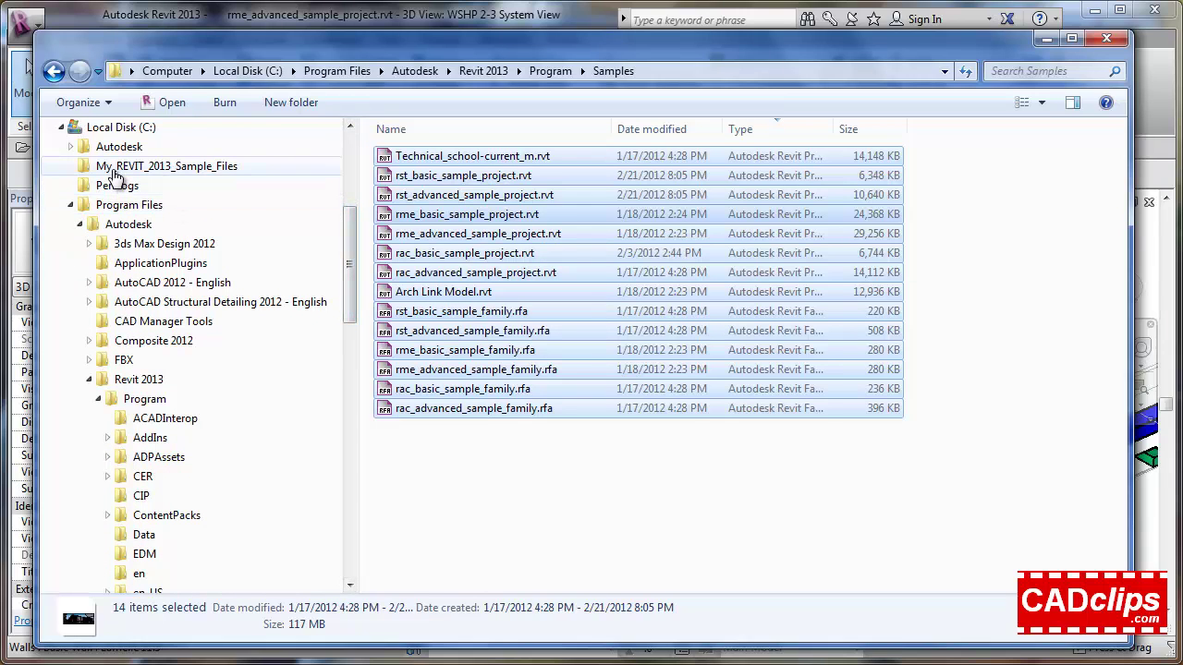
{"action": "left_click", "coordinate": [146, 170]}
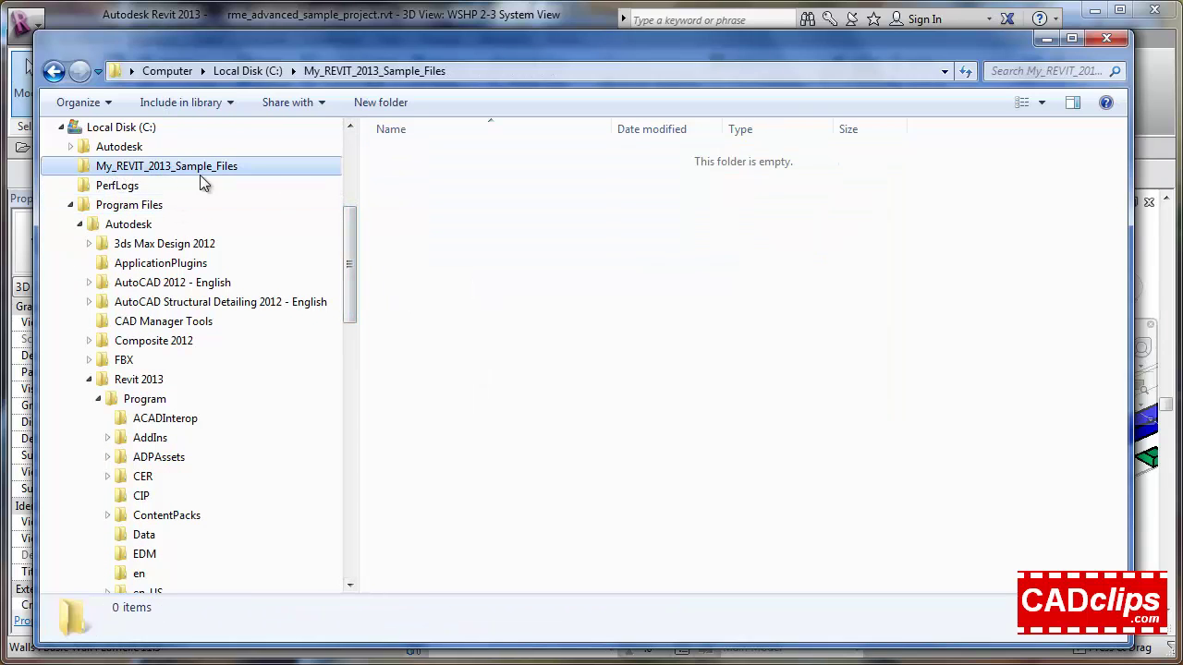
{"action": "right_click", "coordinate": [490, 209]}
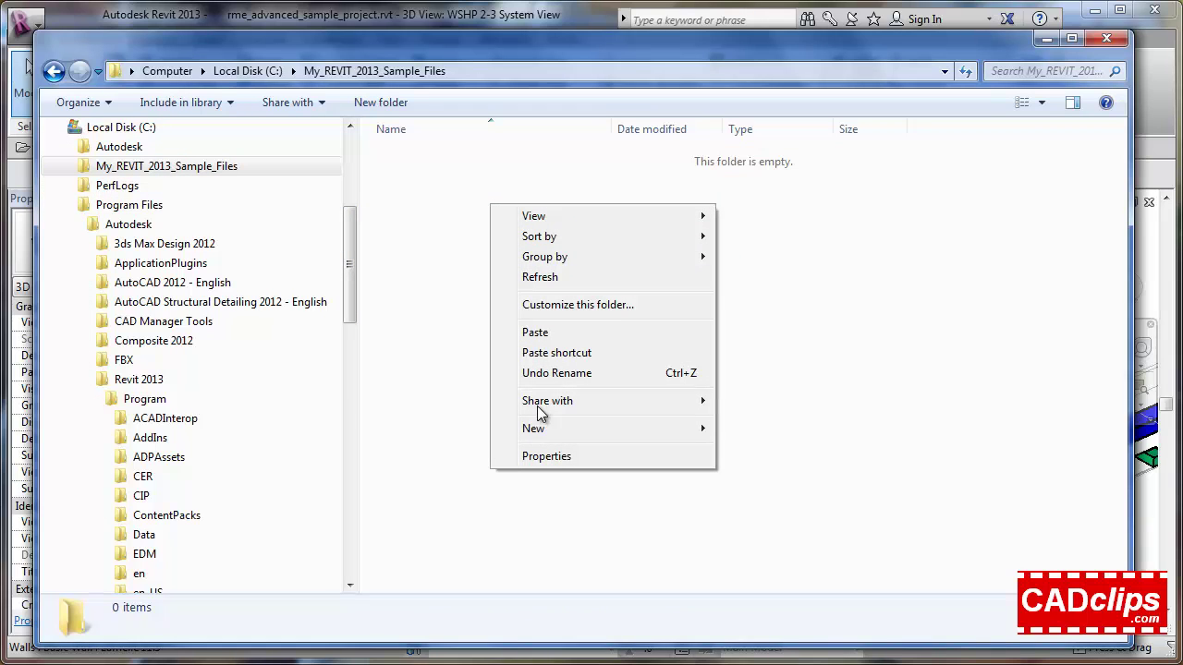
{"action": "left_click", "coordinate": [538, 333]}
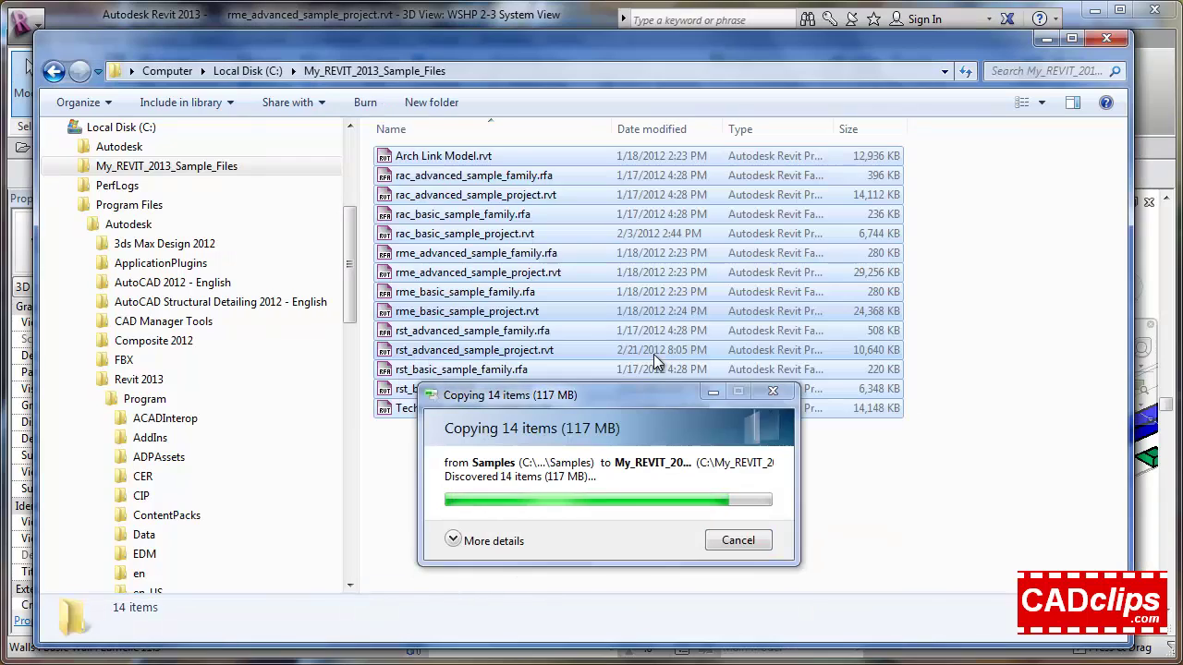
{"action": "left_click", "coordinate": [865, 487]}
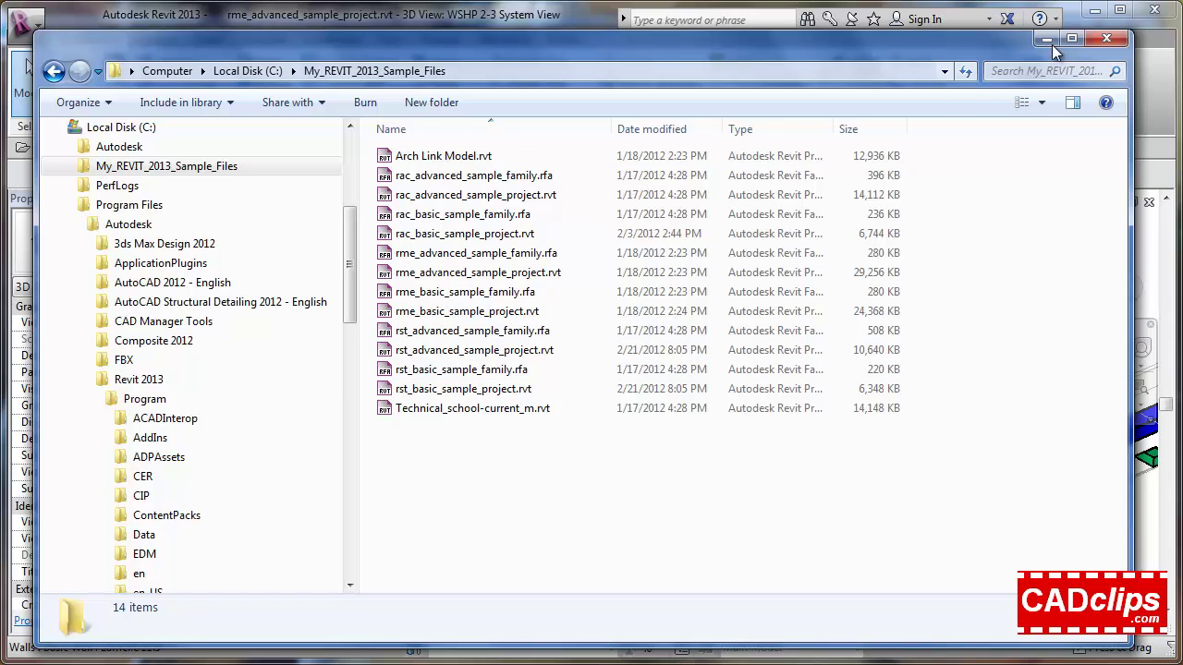
{"action": "left_click", "coordinate": [1107, 38]}
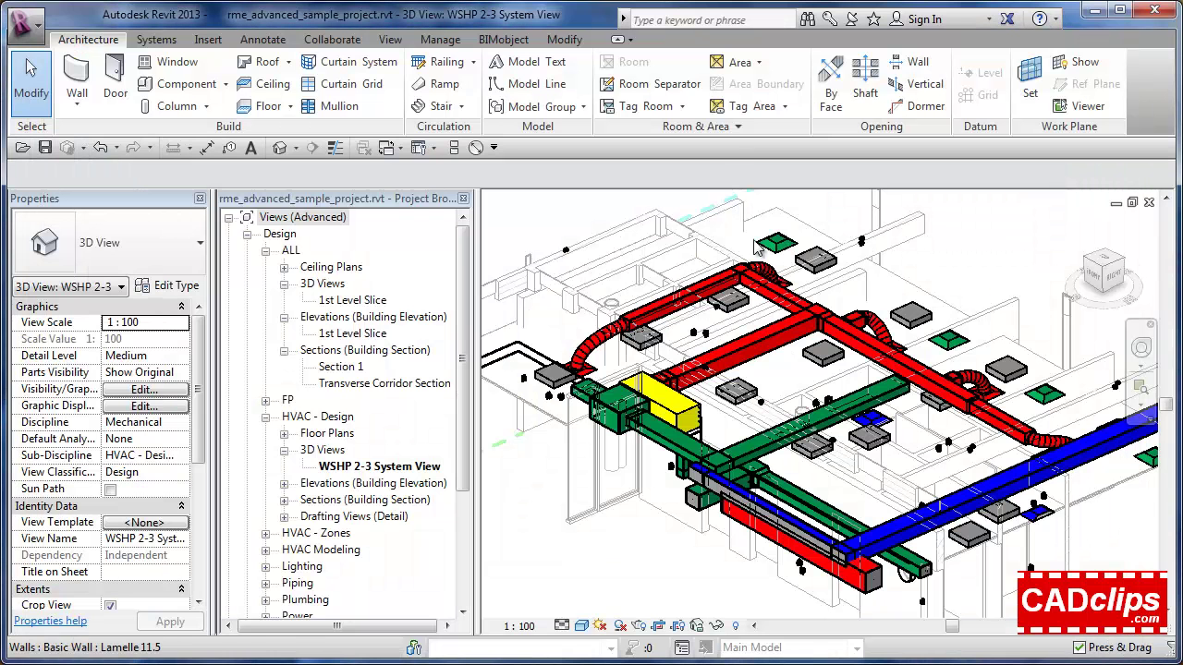
- Close rme_advanced_sample_project.rvt in Revit without saving the changes
{"action": "scroll", "coordinate": [591, 250], "scroll_direction": "down", "scroll_amount": 5}
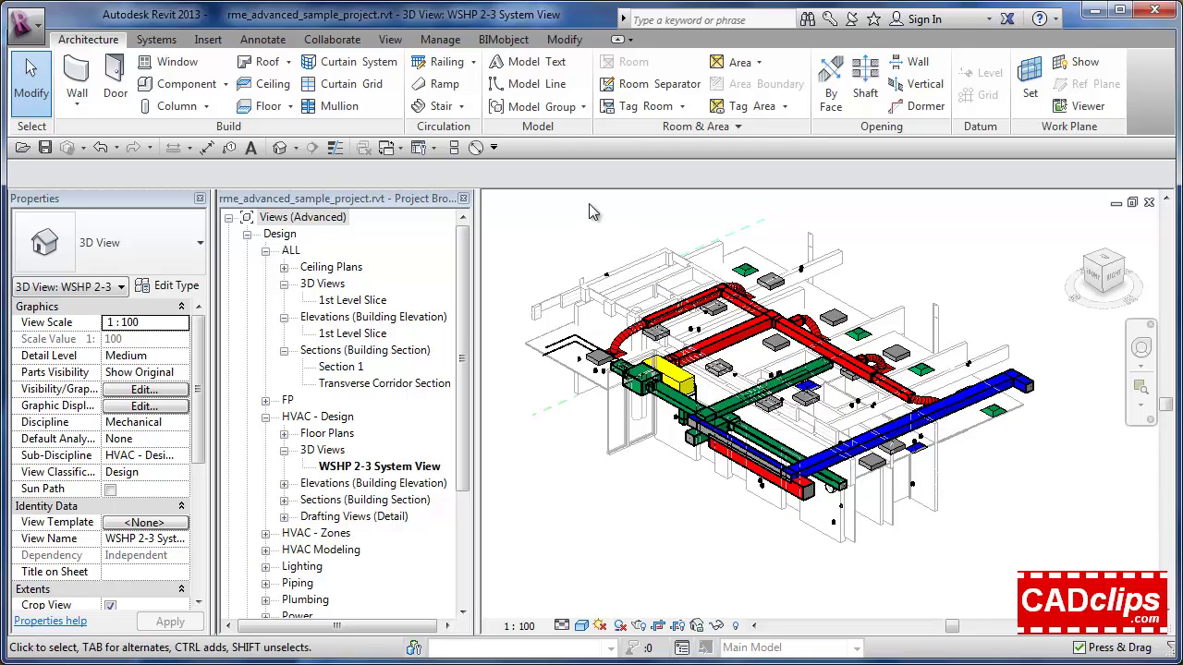
{"action": "scroll", "coordinate": [591, 230], "scroll_direction": "up", "scroll_amount": 2}
{"action": "scroll", "coordinate": [692, 305], "scroll_direction": "up", "scroll_amount": 1}
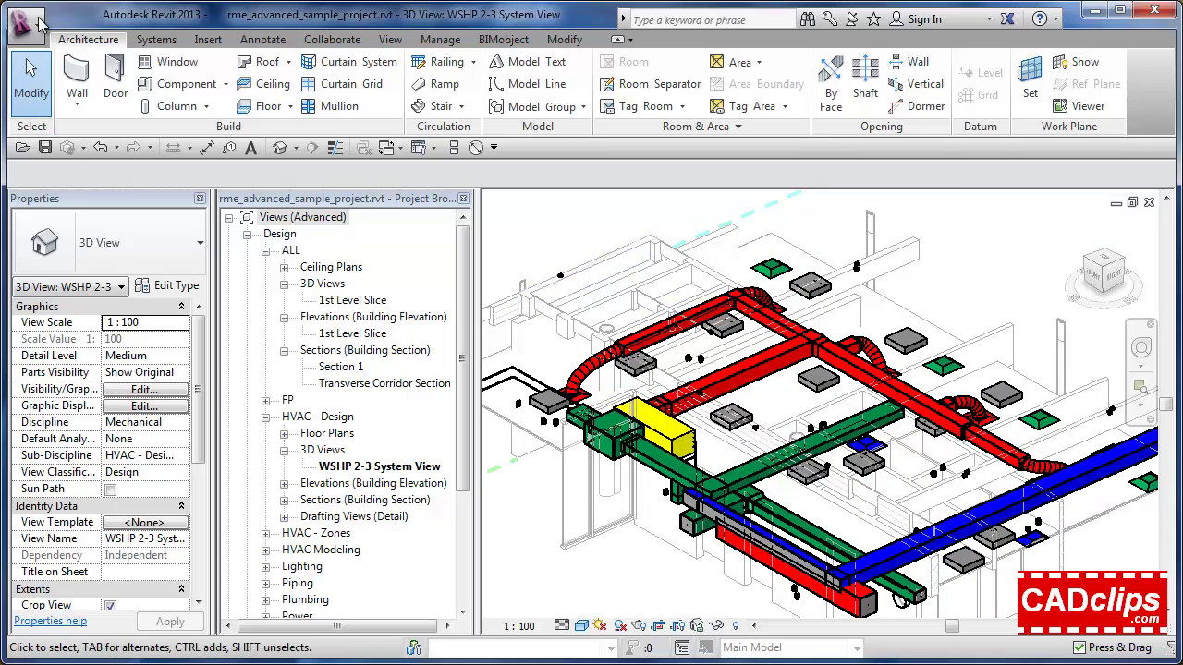
{"action": "left_click", "coordinate": [40, 22]}
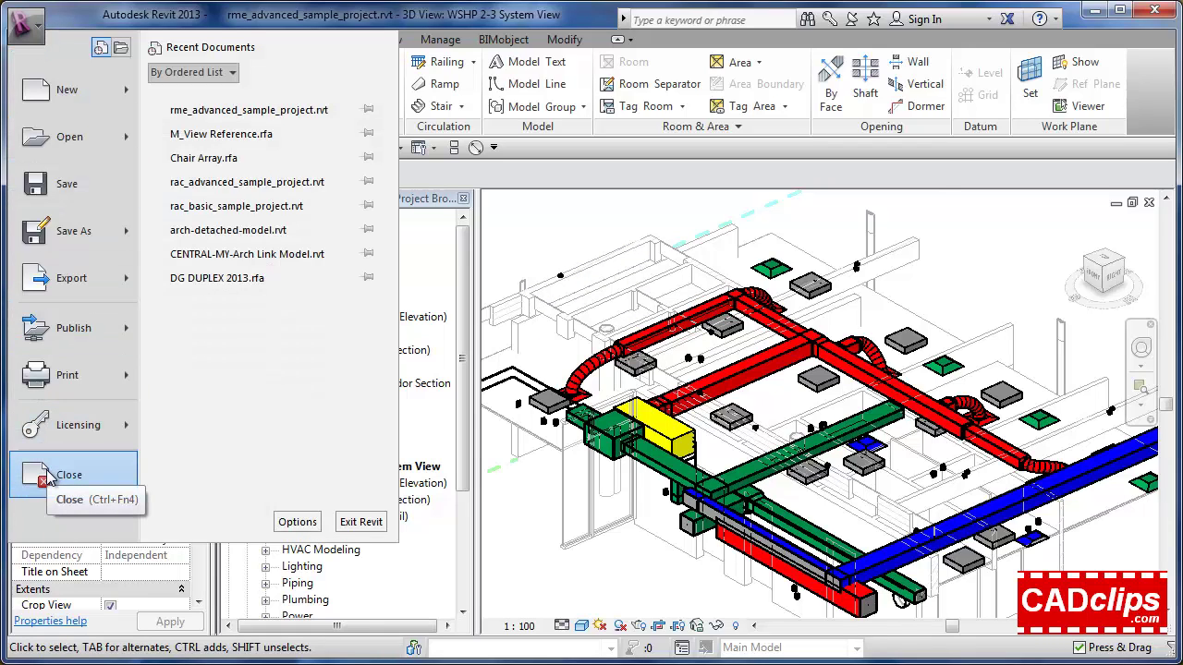
{"action": "left_click", "coordinate": [50, 475]}
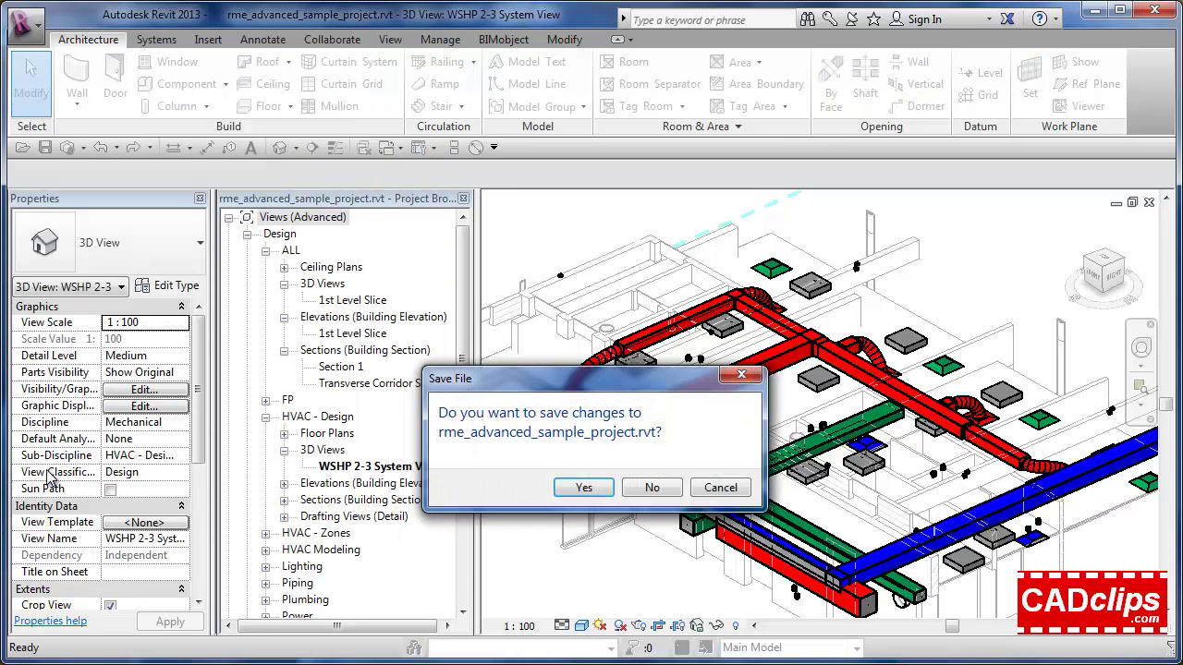
{"action": "left_click", "coordinate": [664, 490]}
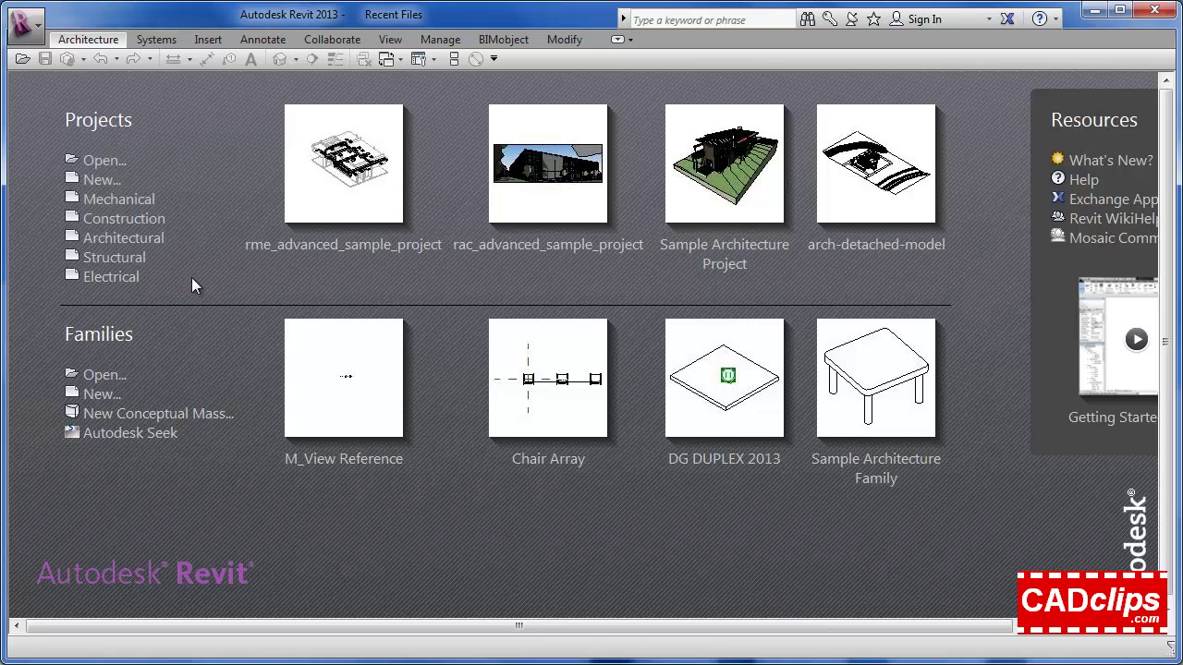
{"action": "left_click", "coordinate": [24, 25]}
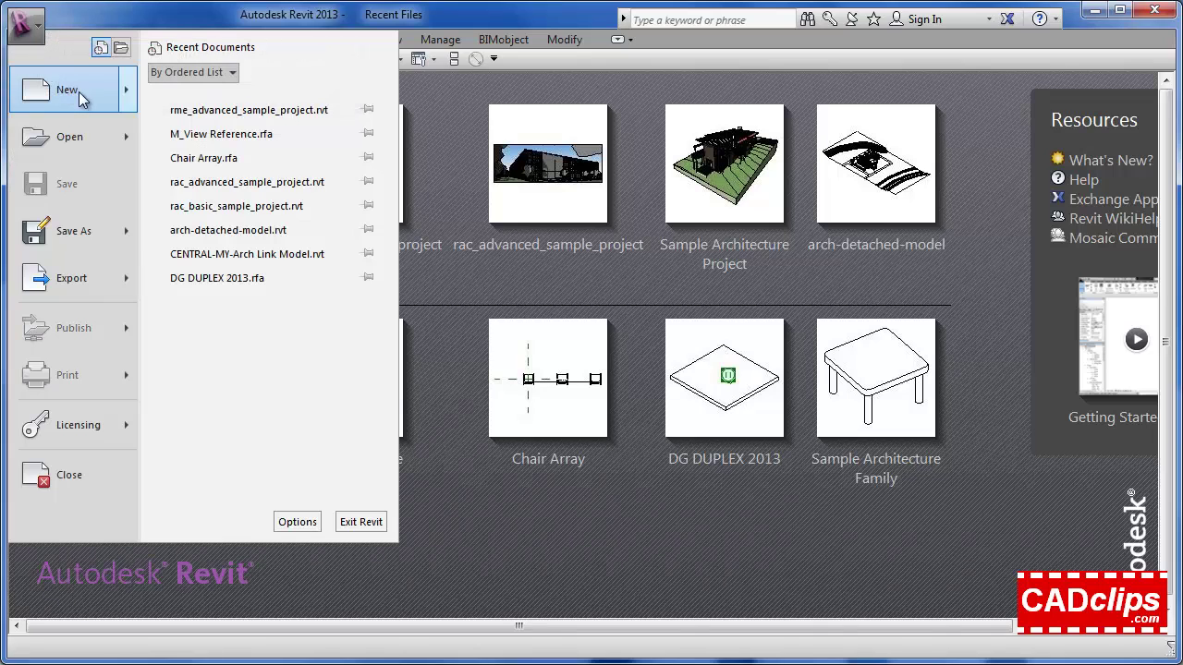
{"action": "mouse_move", "coordinate": [129, 90]}
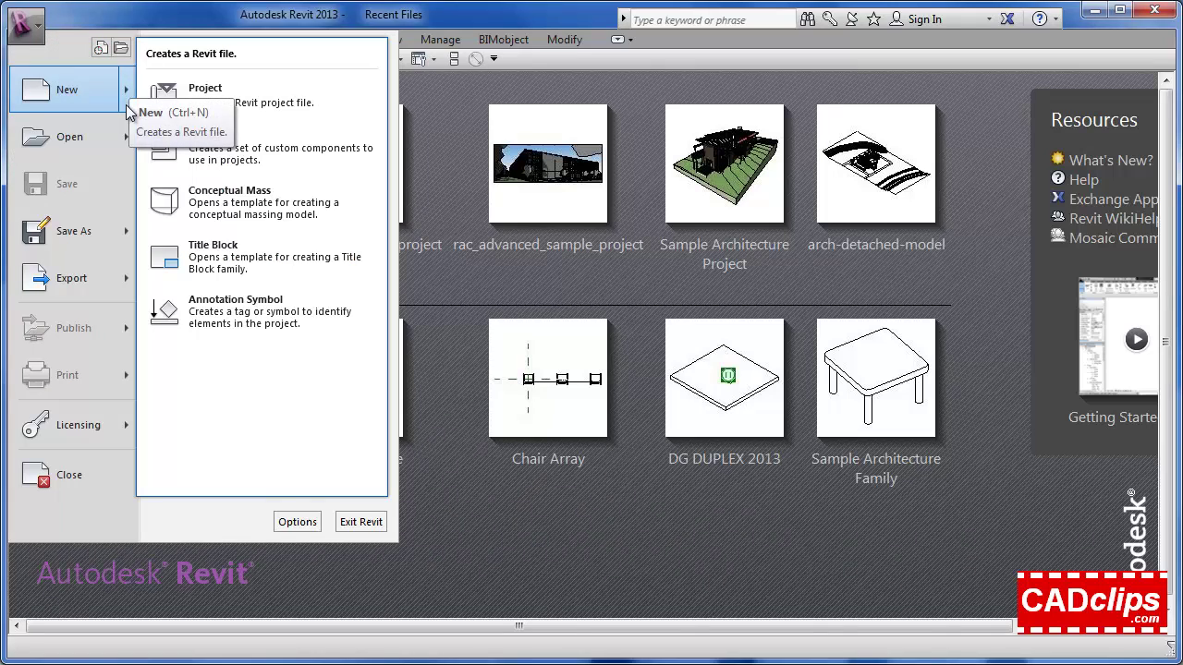
{"action": "mouse_move", "coordinate": [127, 137]}
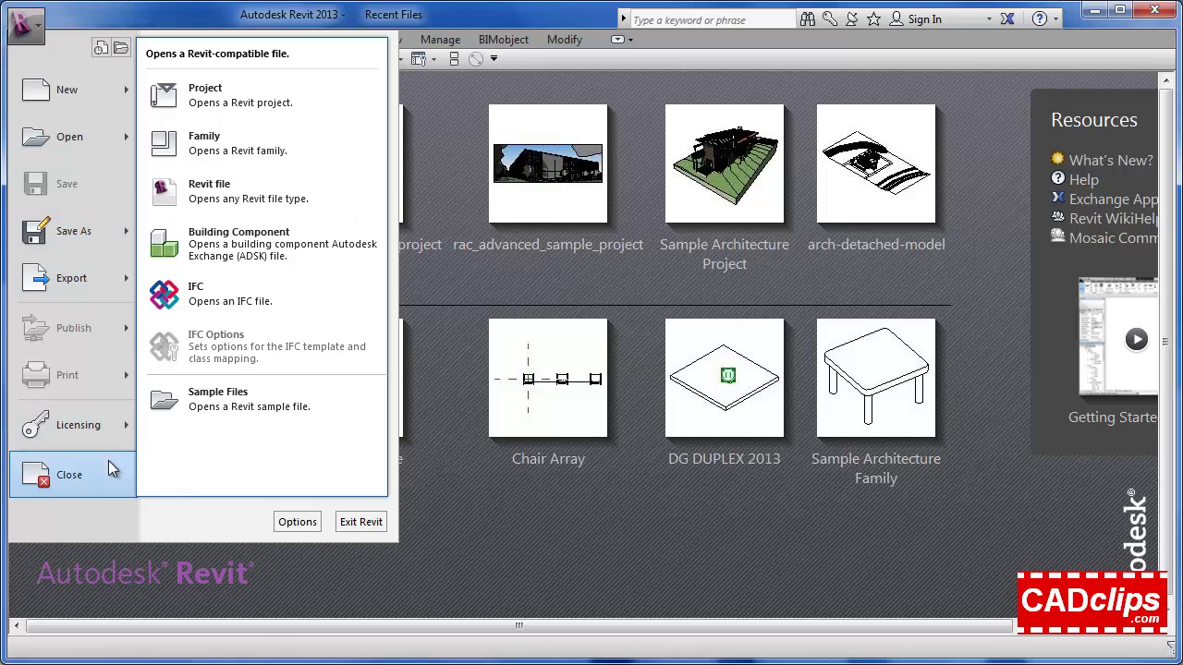
{"action": "mouse_move", "coordinate": [111, 469]}
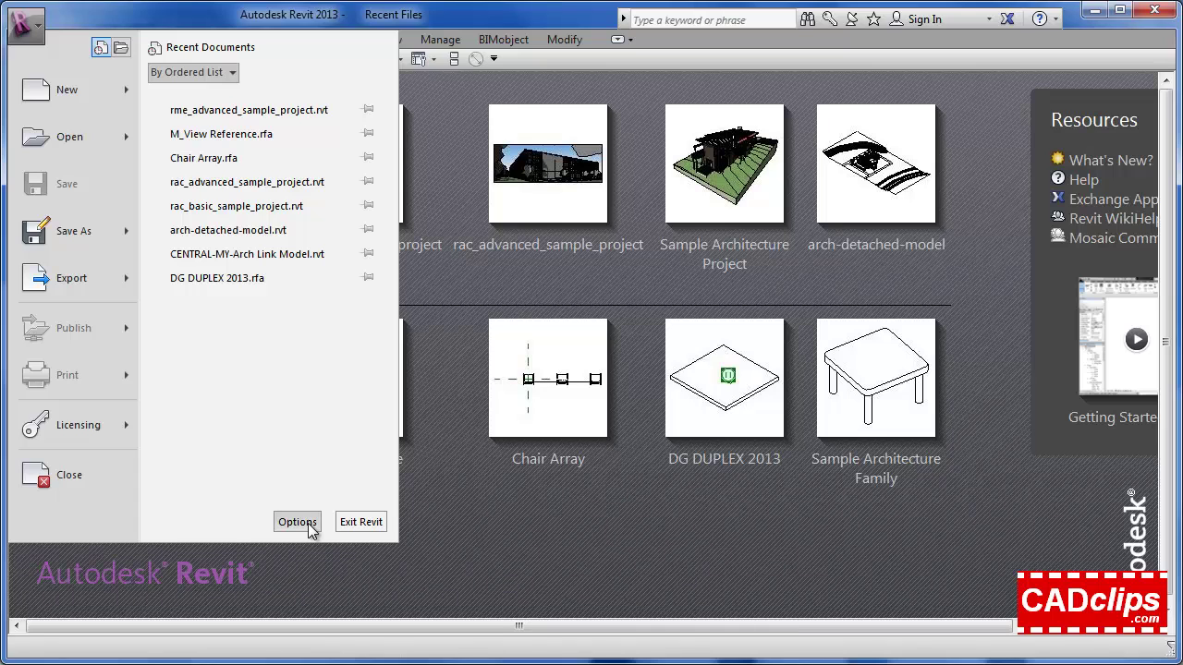
{"action": "left_click", "coordinate": [552, 554]}
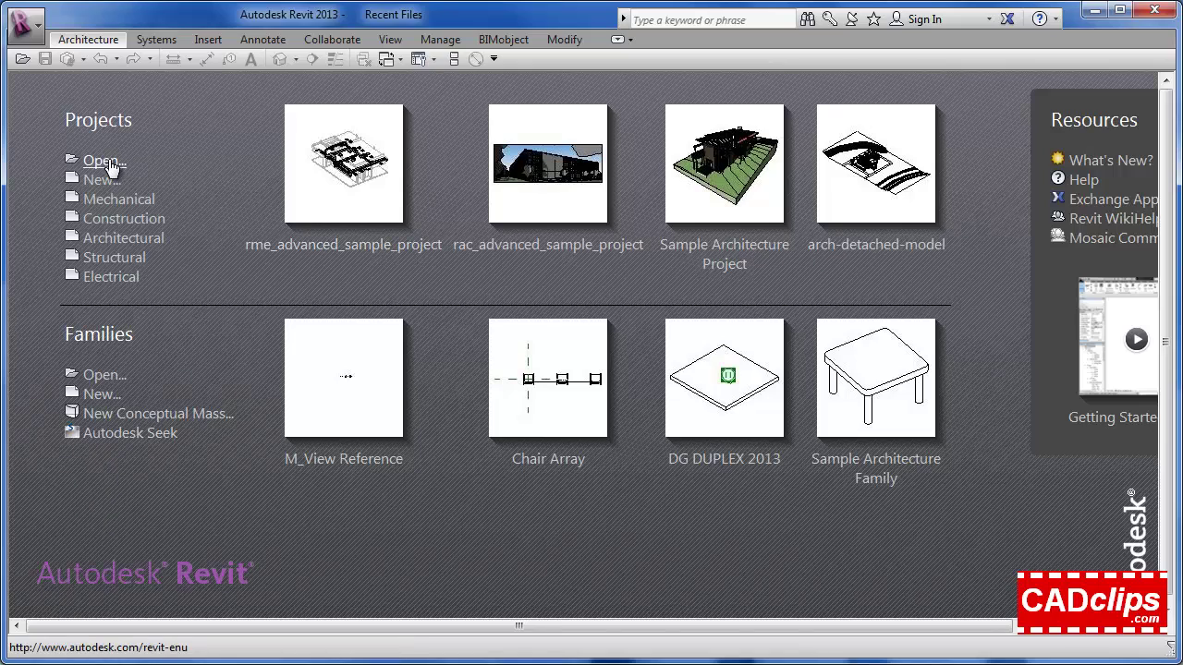
- Browse to C:\My_REVIT_2013_Sample_Files in the Open dialog and add that folder to the Places shortcuts
{"action": "key", "text": "ctrl+o"}
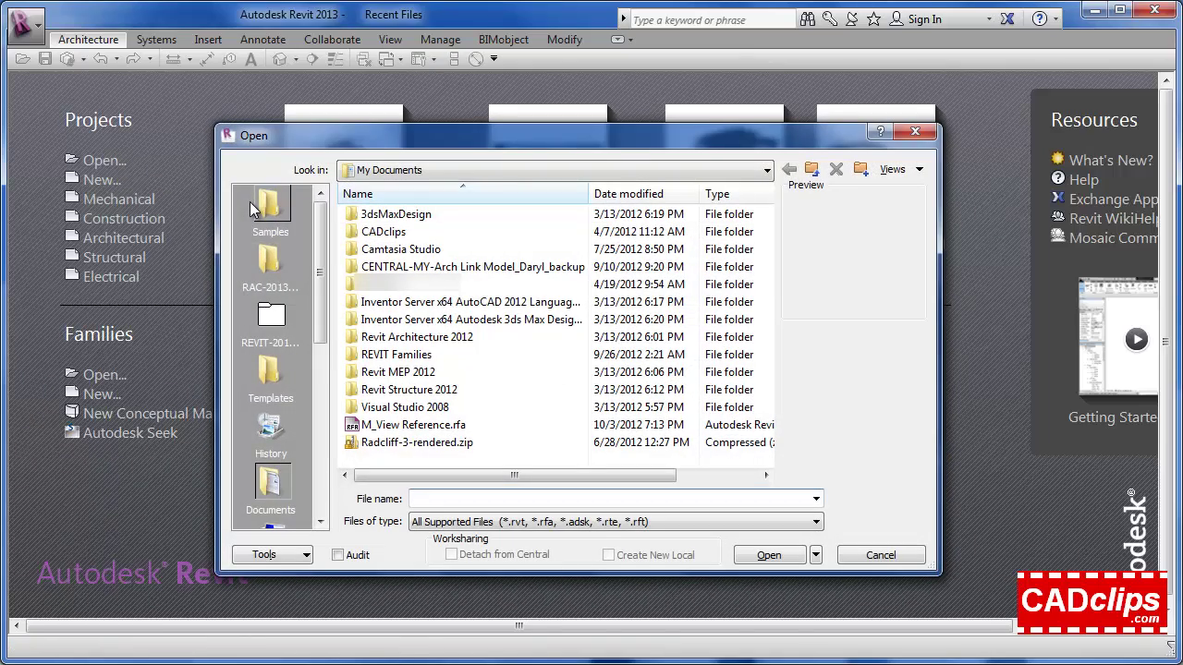
{"action": "left_click", "coordinate": [440, 171]}
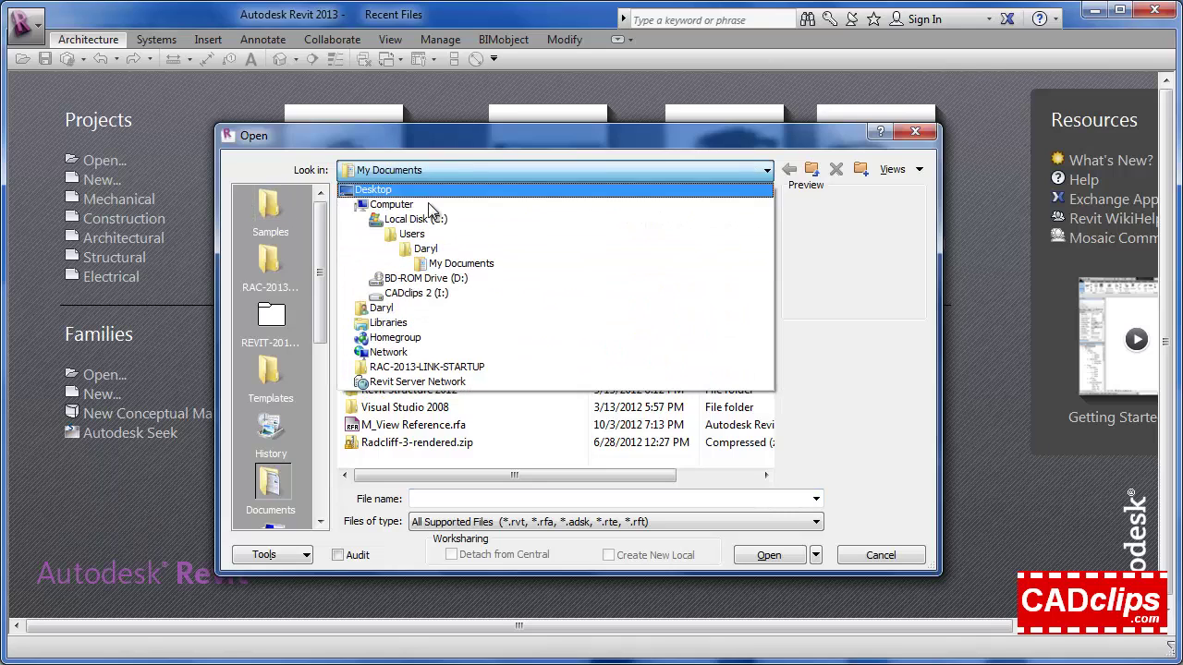
{"action": "left_click", "coordinate": [416, 221]}
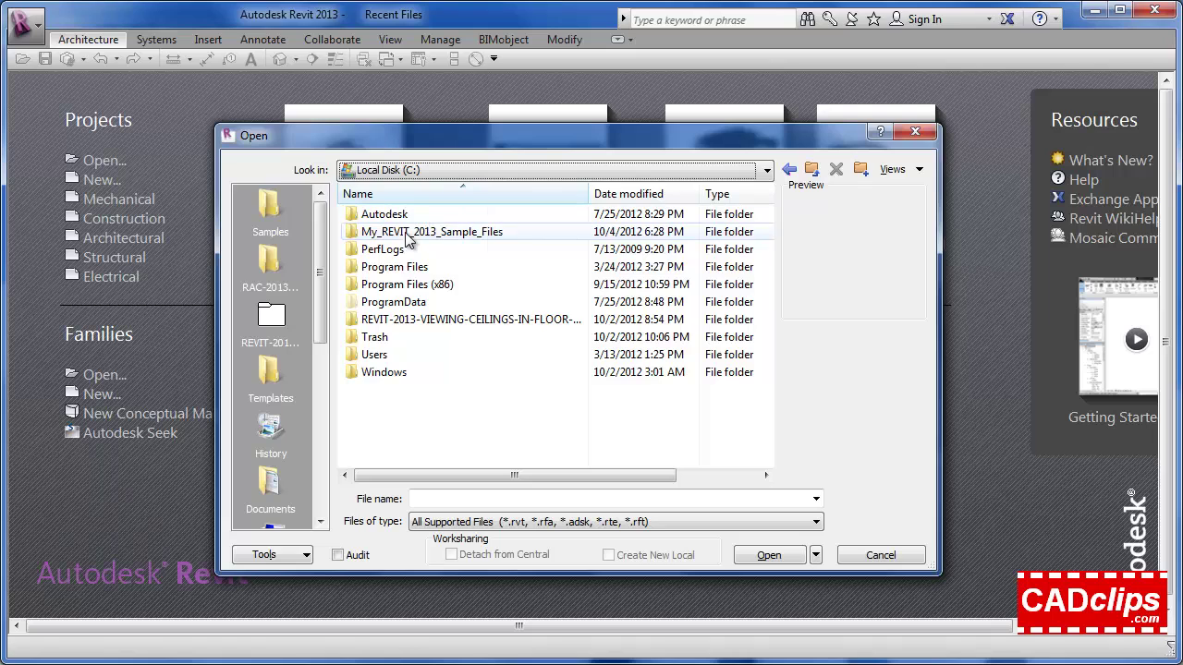
{"action": "double_click", "coordinate": [412, 233]}
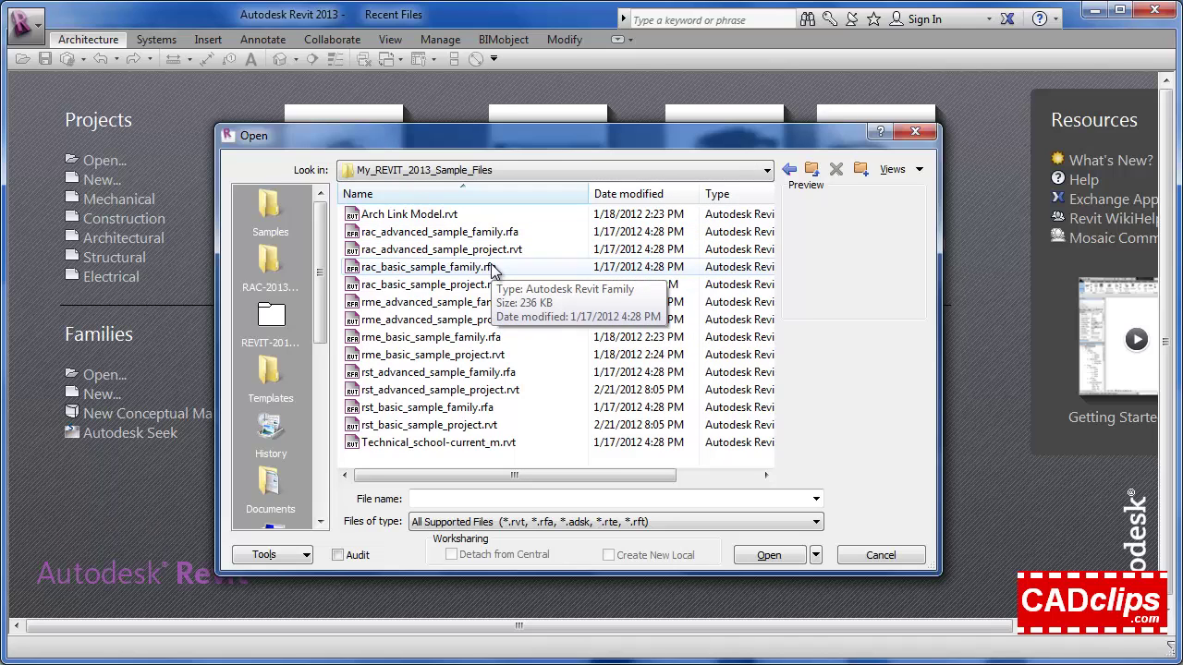
{"action": "left_click", "coordinate": [306, 556]}
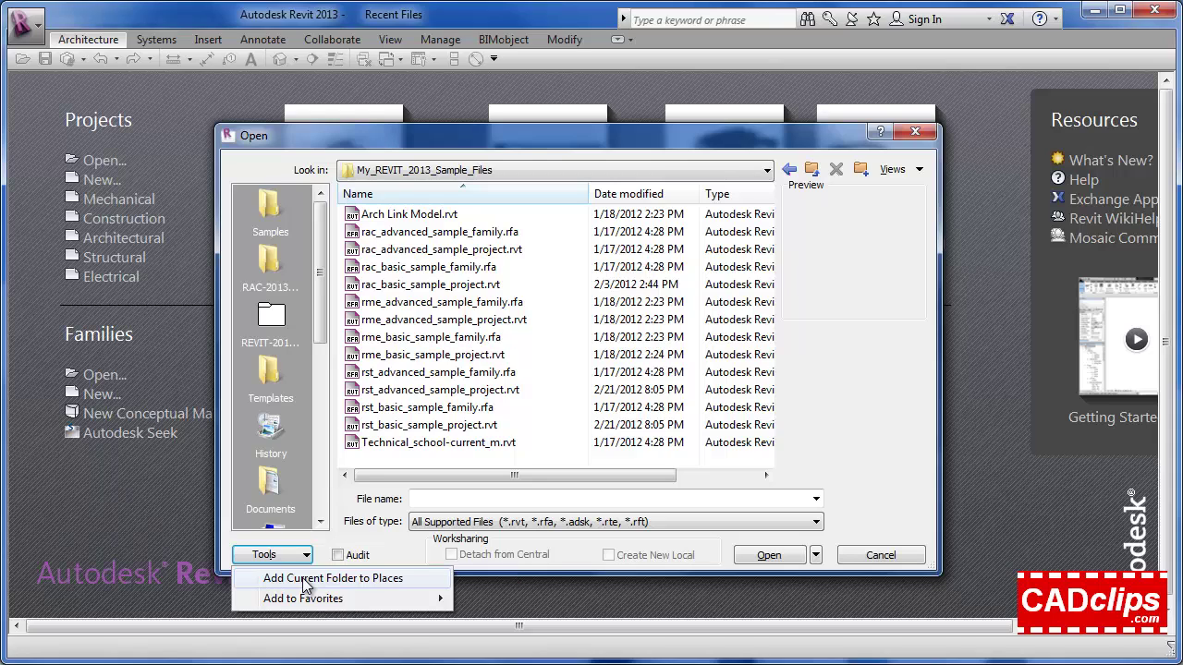
{"action": "left_click", "coordinate": [305, 579]}
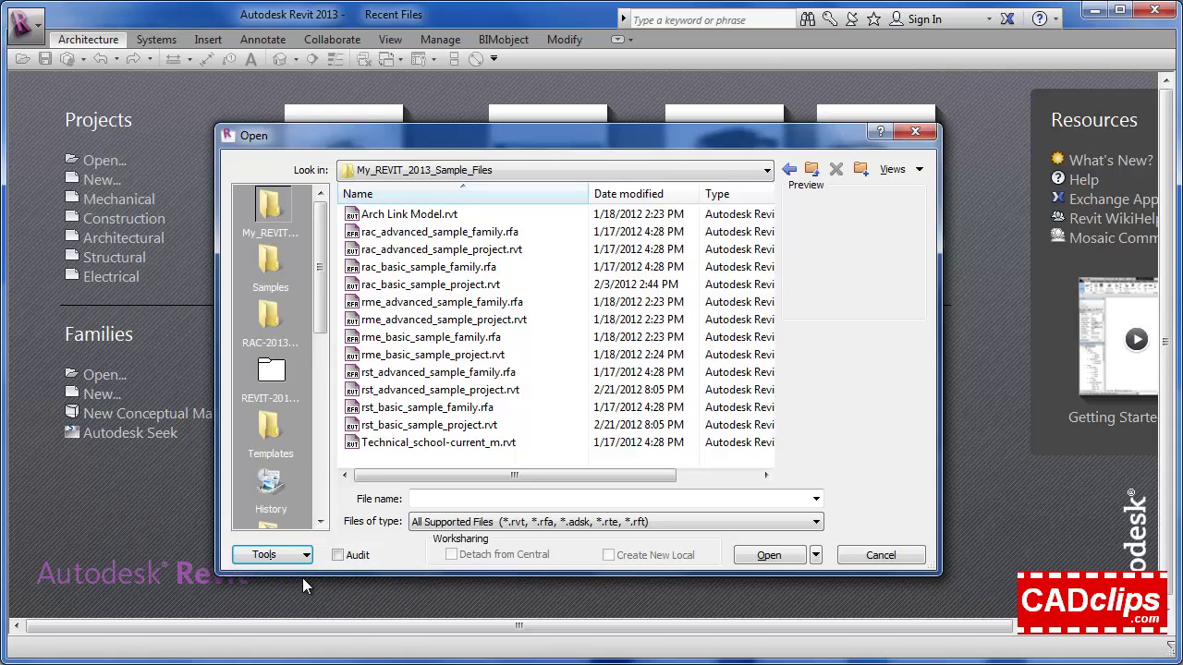
- Open rme_advanced_sample_project.rvt through the new My_REVIT_2013_Sample_Files place
{"action": "left_click", "coordinate": [275, 213]}
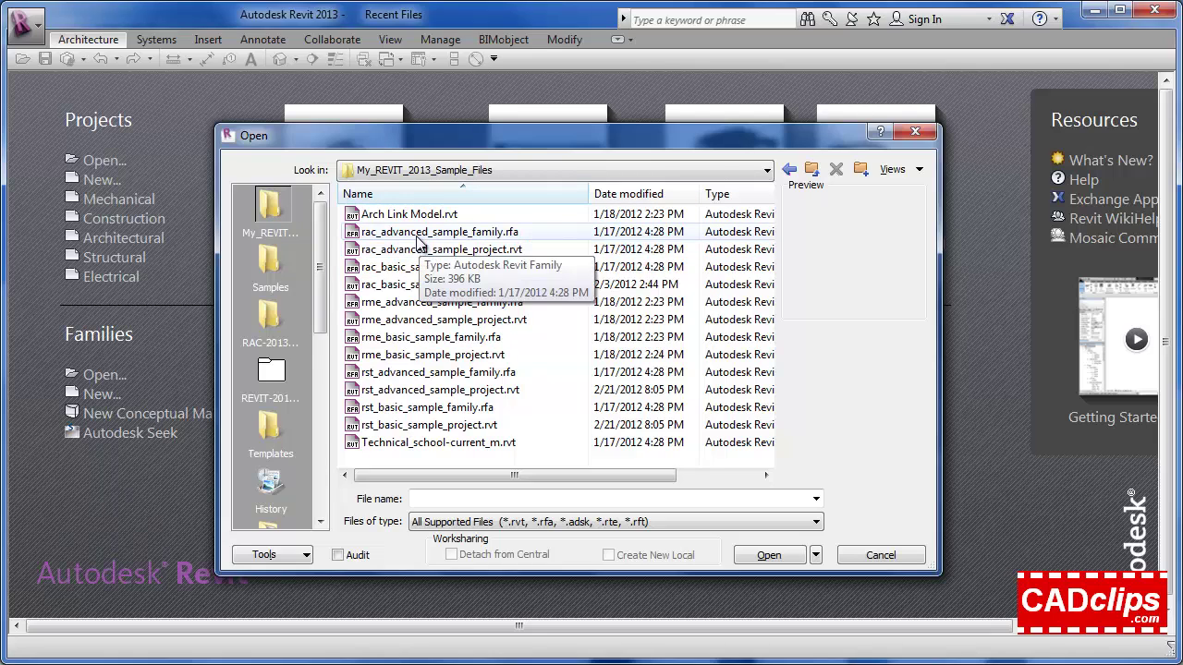
{"action": "left_click", "coordinate": [449, 320]}
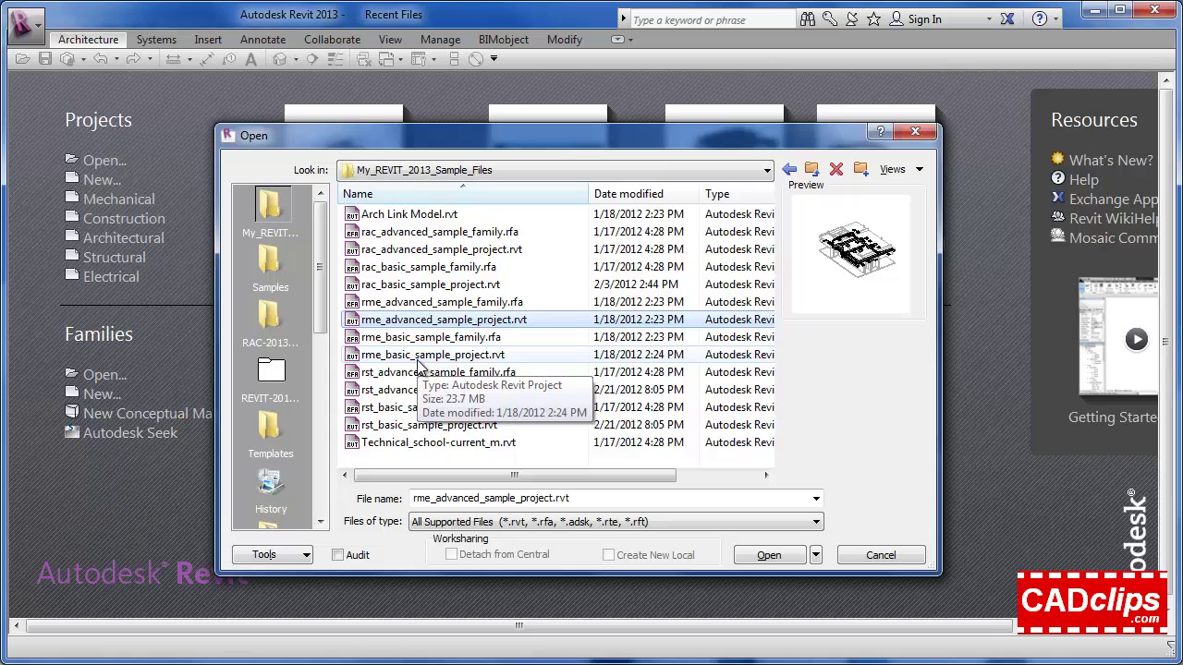
{"action": "left_click", "coordinate": [760, 557]}
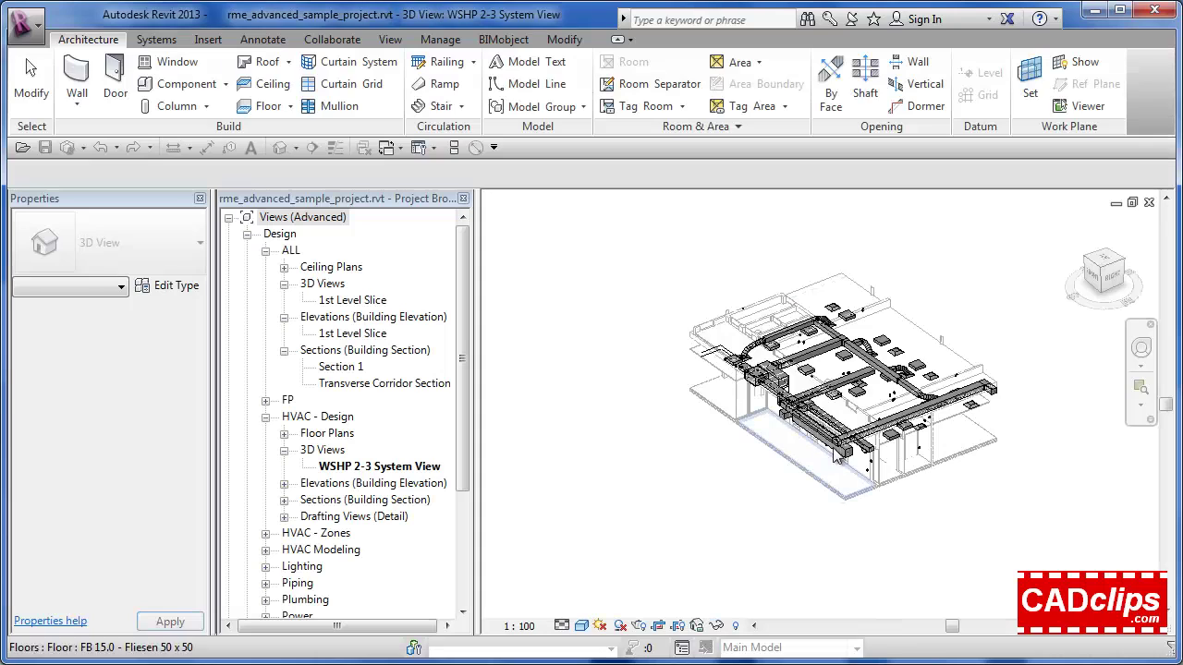
{"action": "scroll", "coordinate": [892, 372], "scroll_direction": "up", "scroll_amount": 2}
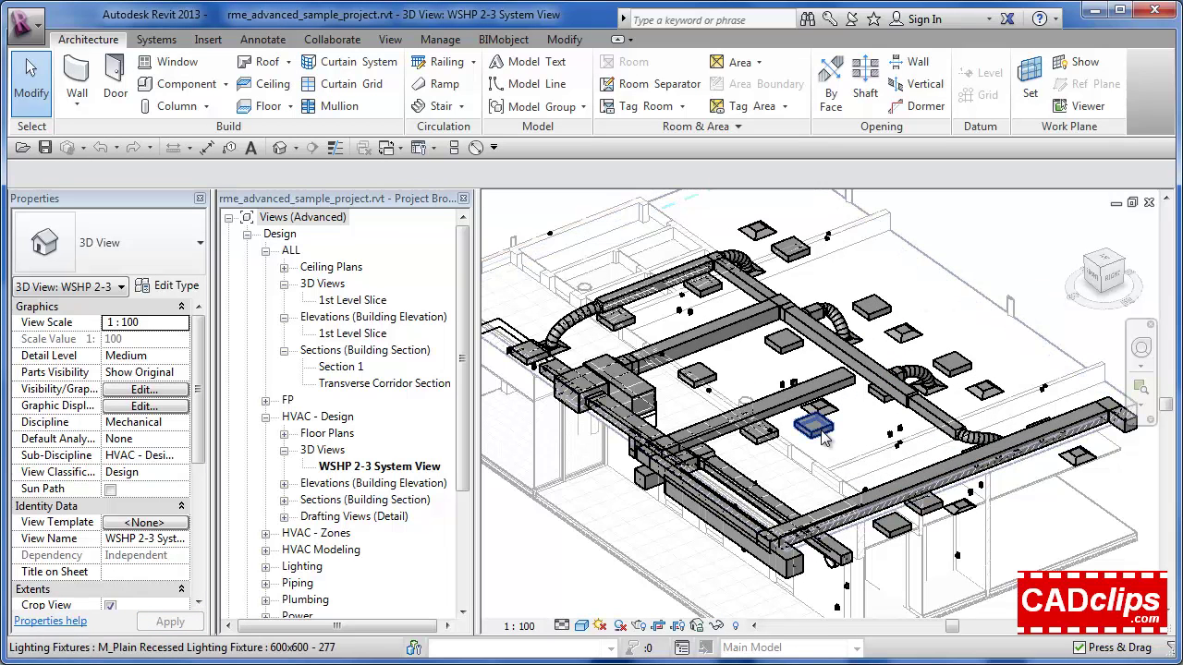
{"action": "scroll", "coordinate": [818, 439], "scroll_direction": "down", "scroll_amount": 2}
{"action": "middle_click_drag", "start_coordinate": [806, 456], "coordinate": [789, 439]}
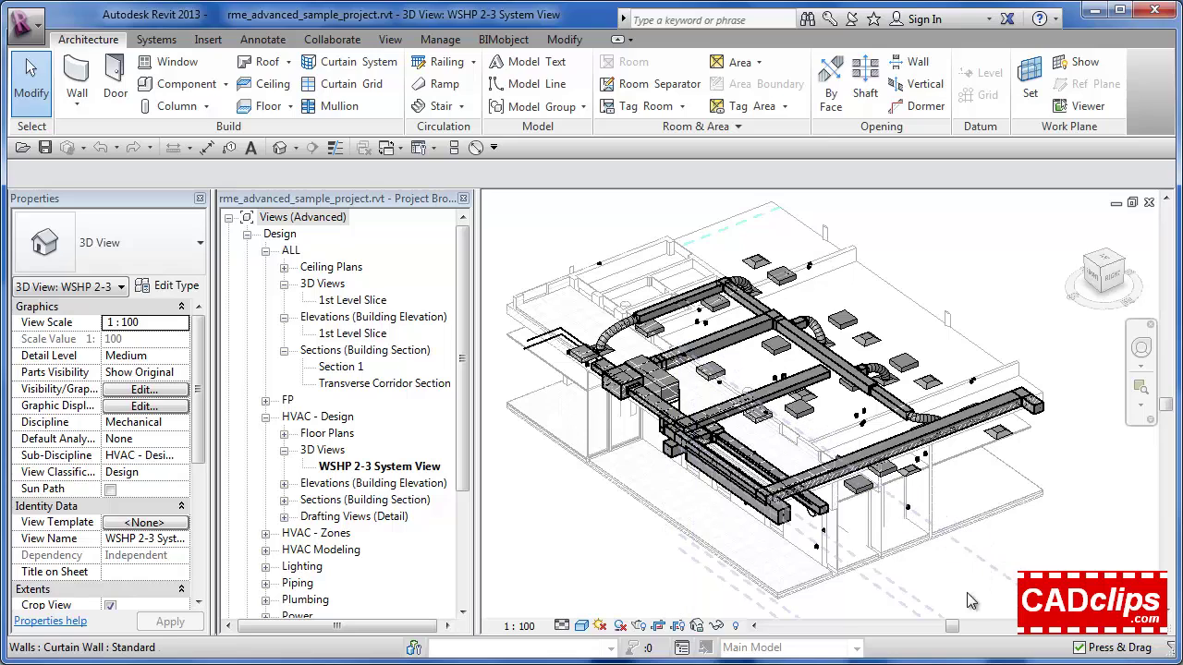
{"action": "middle_click_drag", "start_coordinate": [932, 586], "coordinate": [966, 570], "text": "shift"}
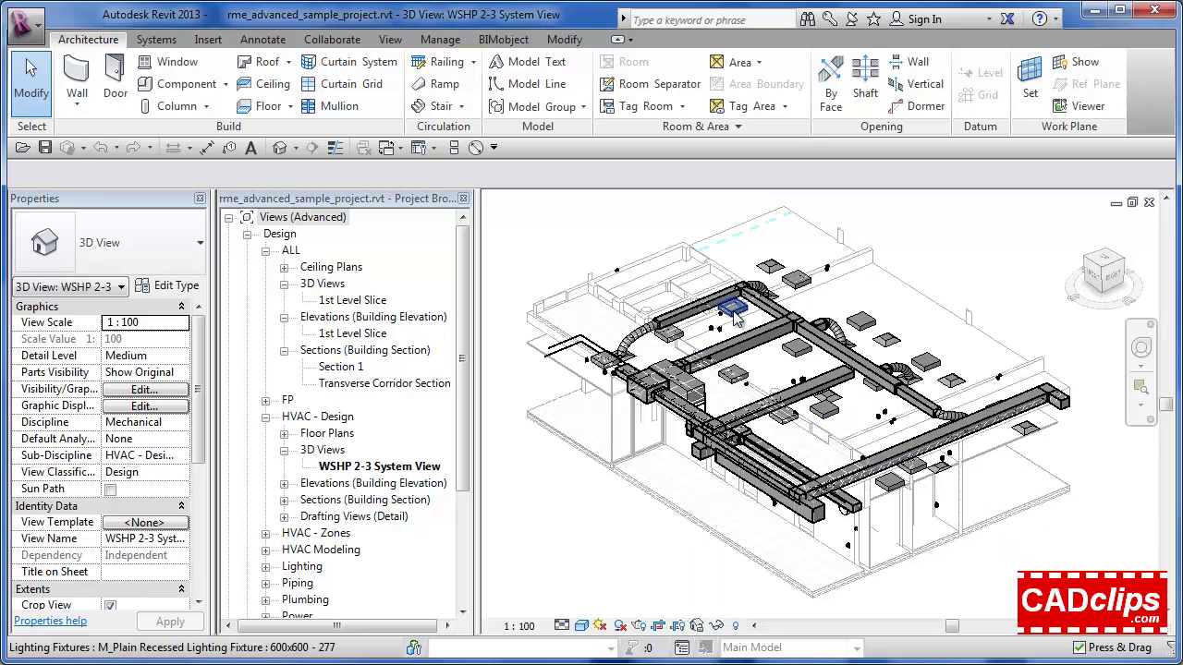
- Switch to the CADclips website in the browser and open its Revit CADclips page
{"action": "mouse_move", "coordinate": [768, 0]}
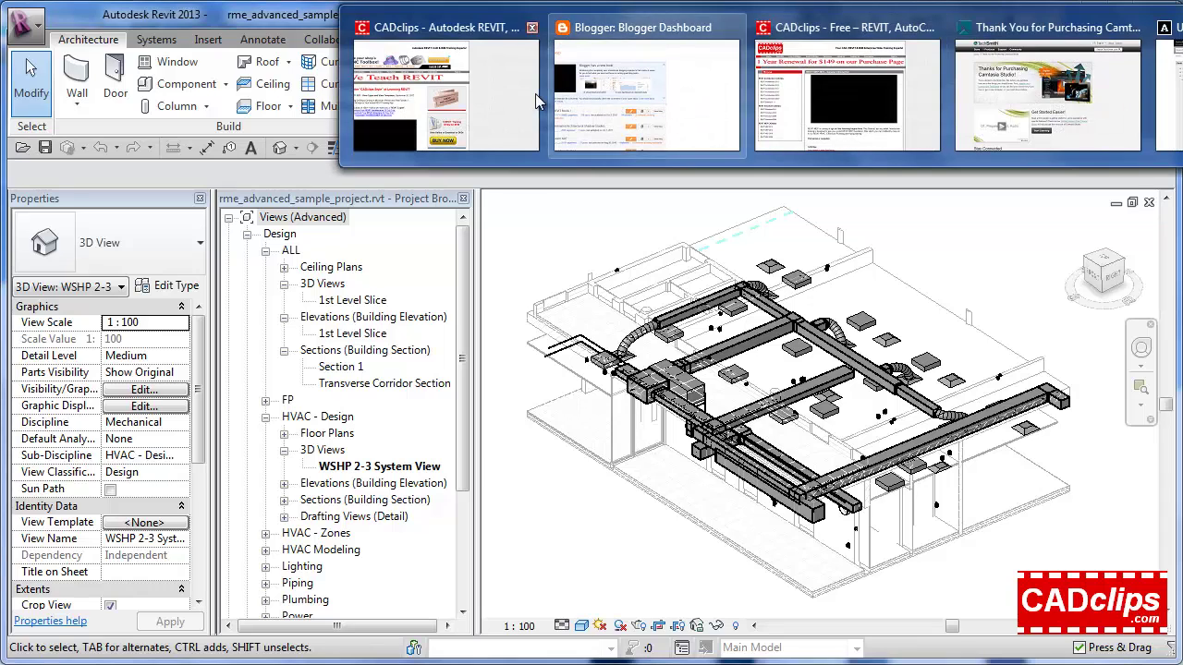
{"action": "left_click", "coordinate": [512, 91]}
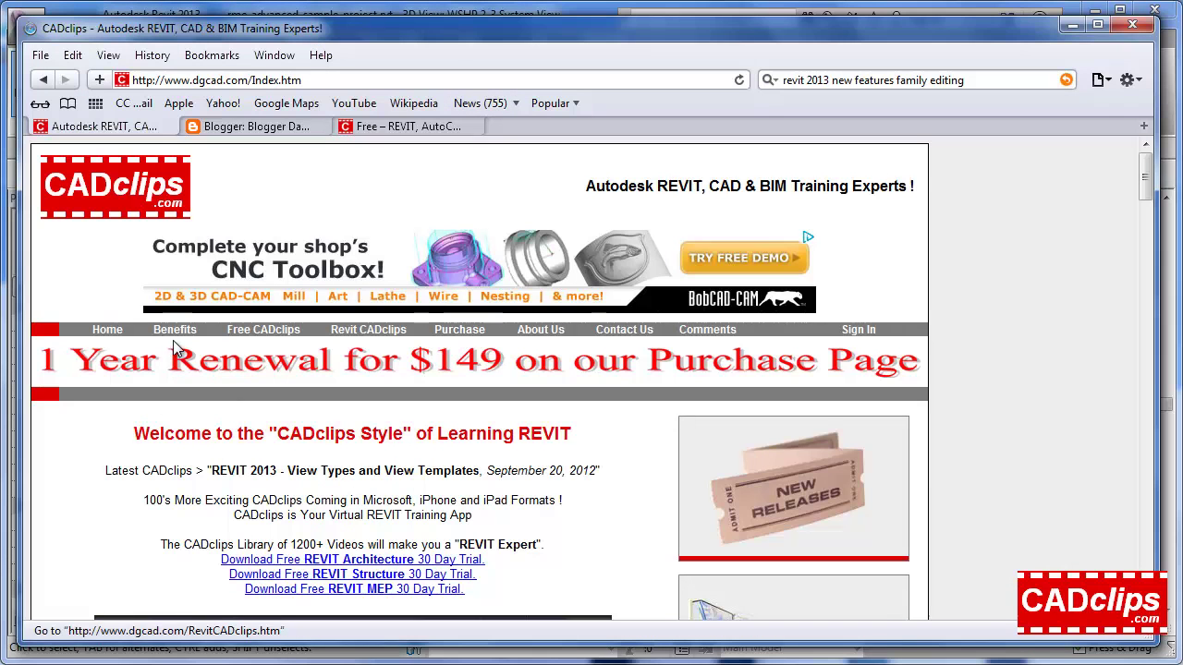
{"action": "left_click", "coordinate": [367, 331]}
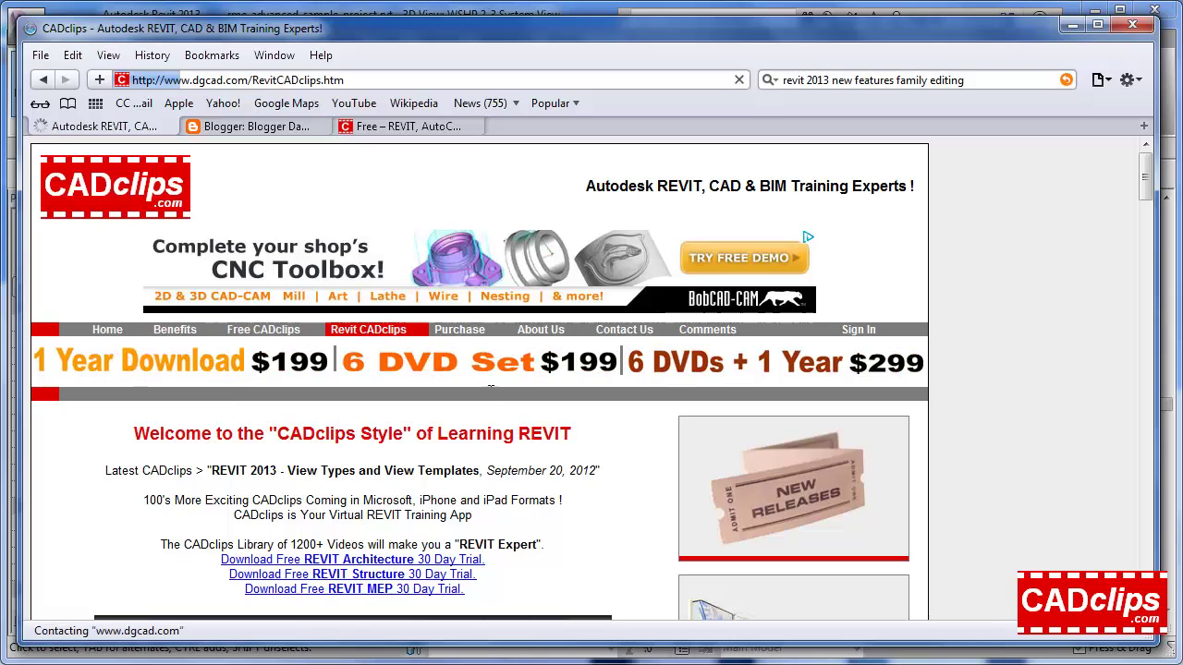
- Expand REVIT Structure 2011 in the page's Browse list and review its training topics
{"action": "scroll", "coordinate": [493, 399], "scroll_direction": "down", "scroll_amount": 3}
{"action": "scroll", "coordinate": [388, 370], "scroll_direction": "down", "scroll_amount": 3}
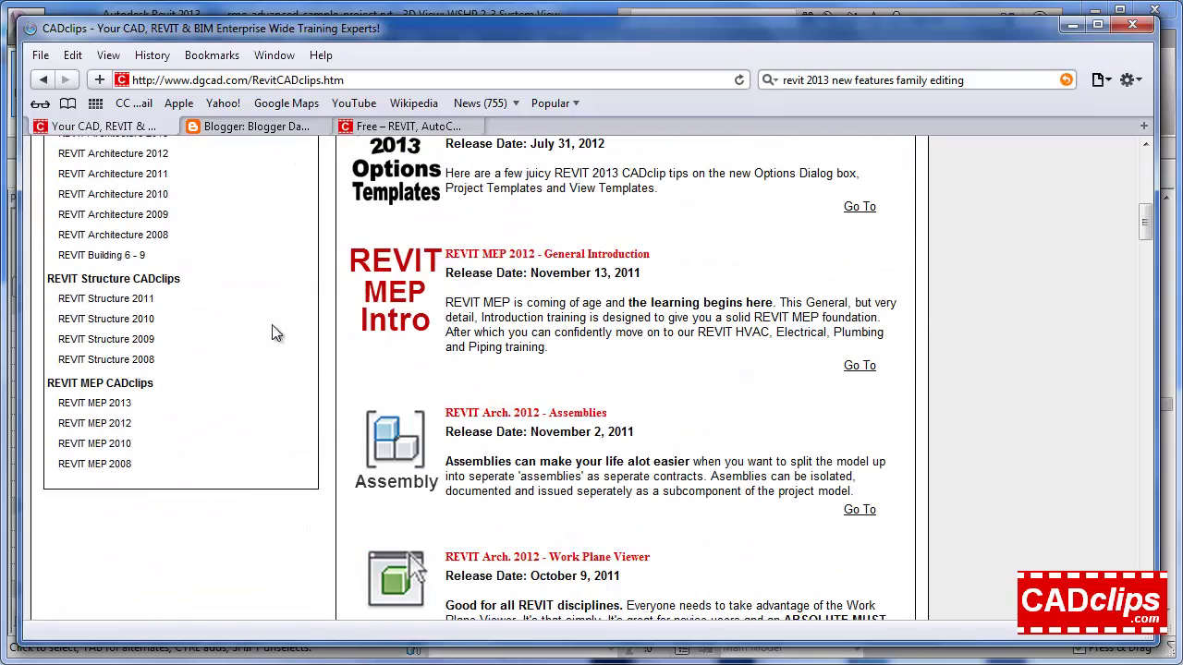
{"action": "scroll", "coordinate": [207, 222], "scroll_direction": "up", "scroll_amount": 2}
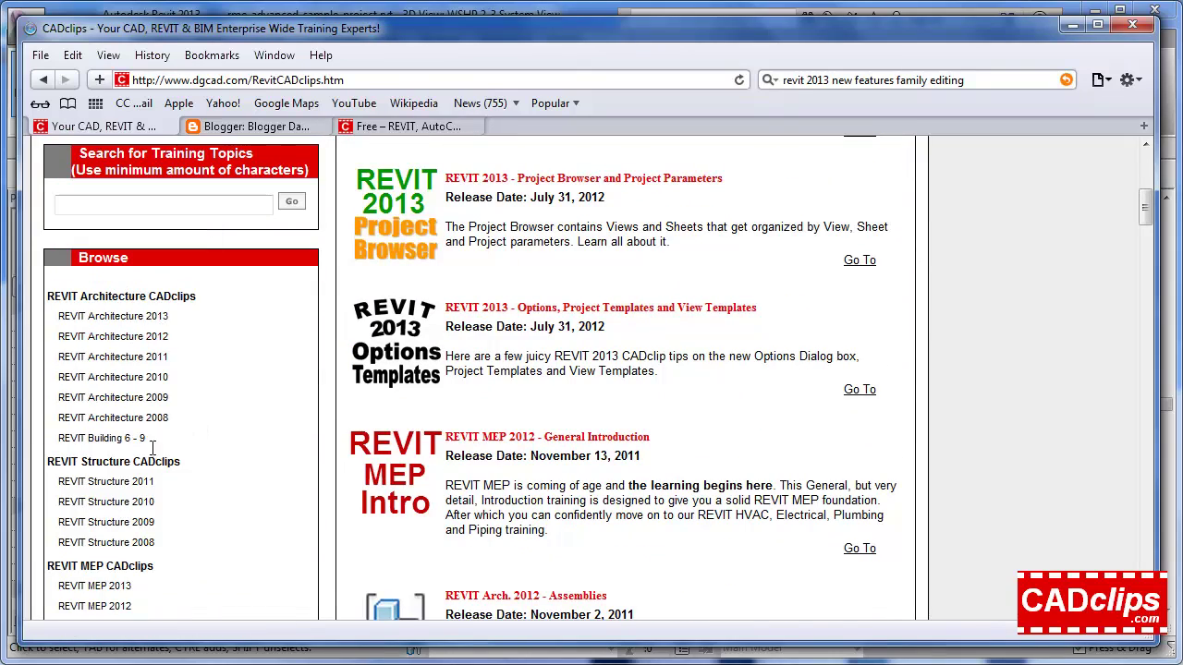
{"action": "left_click", "coordinate": [134, 481]}
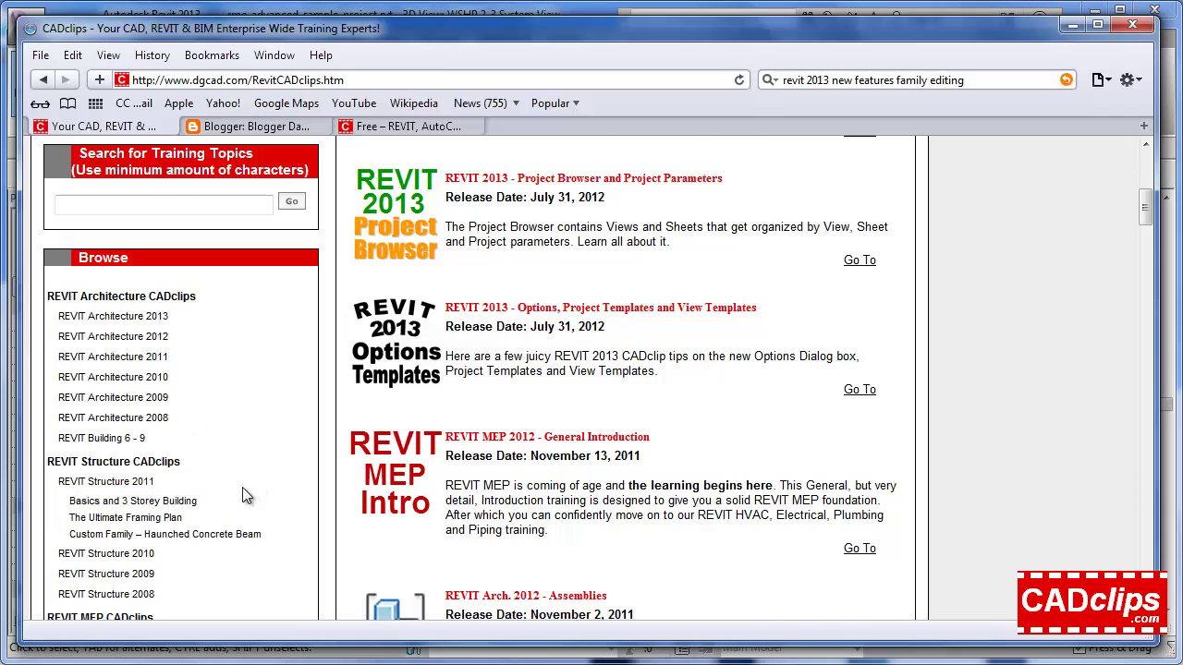
{"action": "scroll", "coordinate": [245, 492], "scroll_direction": "down", "scroll_amount": 2}
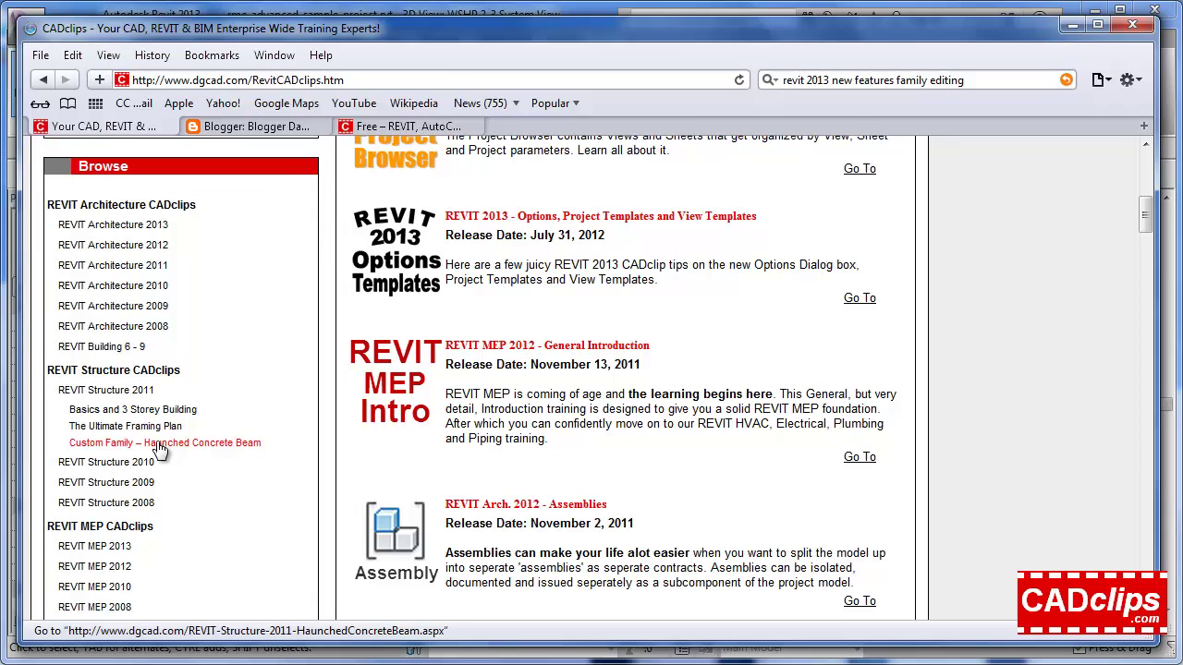
- Expand REVIT Architecture 2013 in the page's Browse list to show its training topics
{"action": "scroll", "coordinate": [159, 449], "scroll_direction": "down", "scroll_amount": 4}
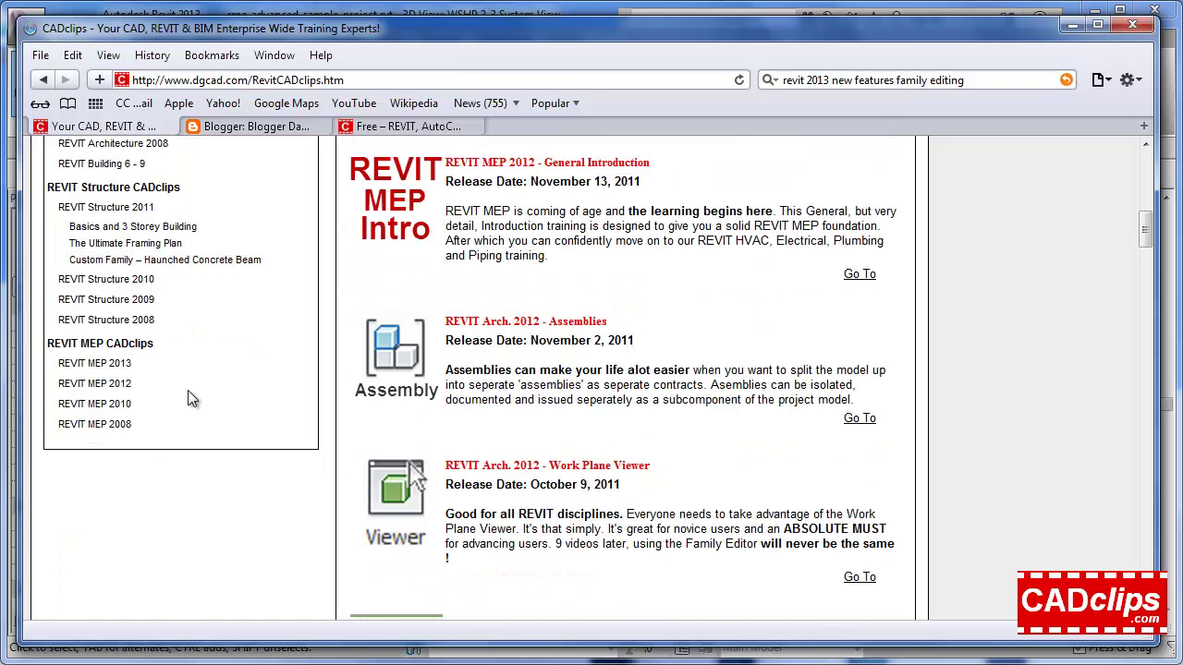
{"action": "scroll", "coordinate": [173, 249], "scroll_direction": "up", "scroll_amount": 6}
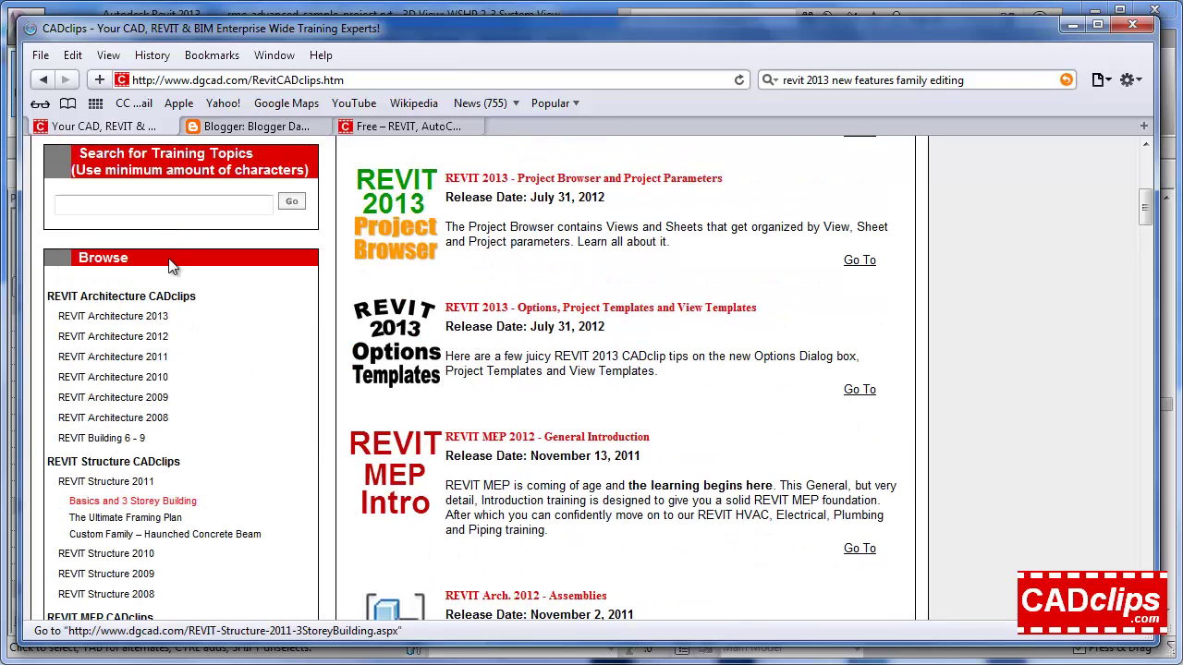
{"action": "left_click", "coordinate": [130, 317]}
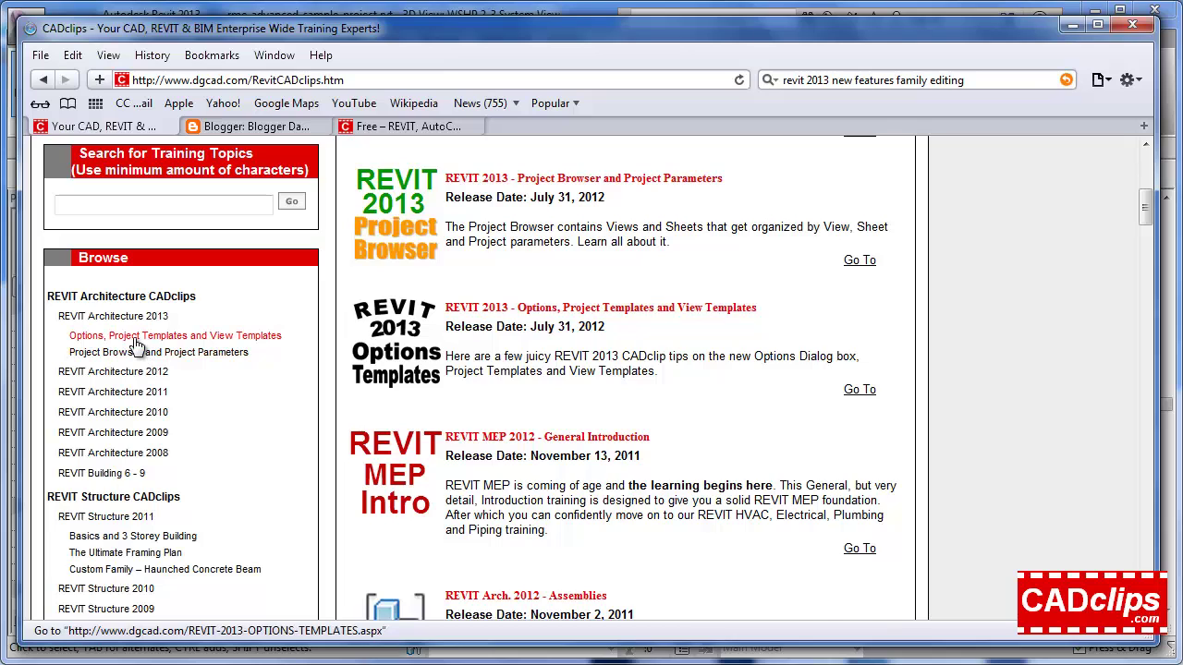
- Expand REVIT MEP 2012, REVIT MEP 2010, REVIT MEP 2008 and REVIT Structure 2009 in the Browse list and review their topics
{"action": "scroll", "coordinate": [135, 345], "scroll_direction": "down", "scroll_amount": 3}
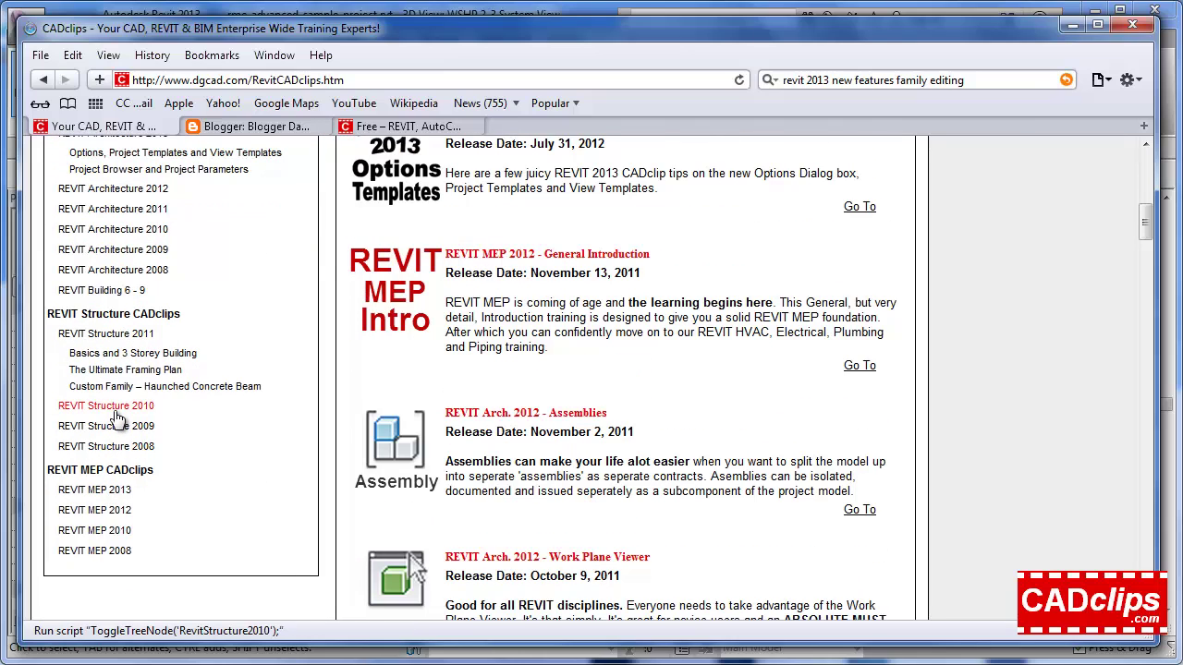
{"action": "left_click", "coordinate": [125, 510]}
{"action": "scroll", "coordinate": [125, 499], "scroll_direction": "down", "scroll_amount": 2}
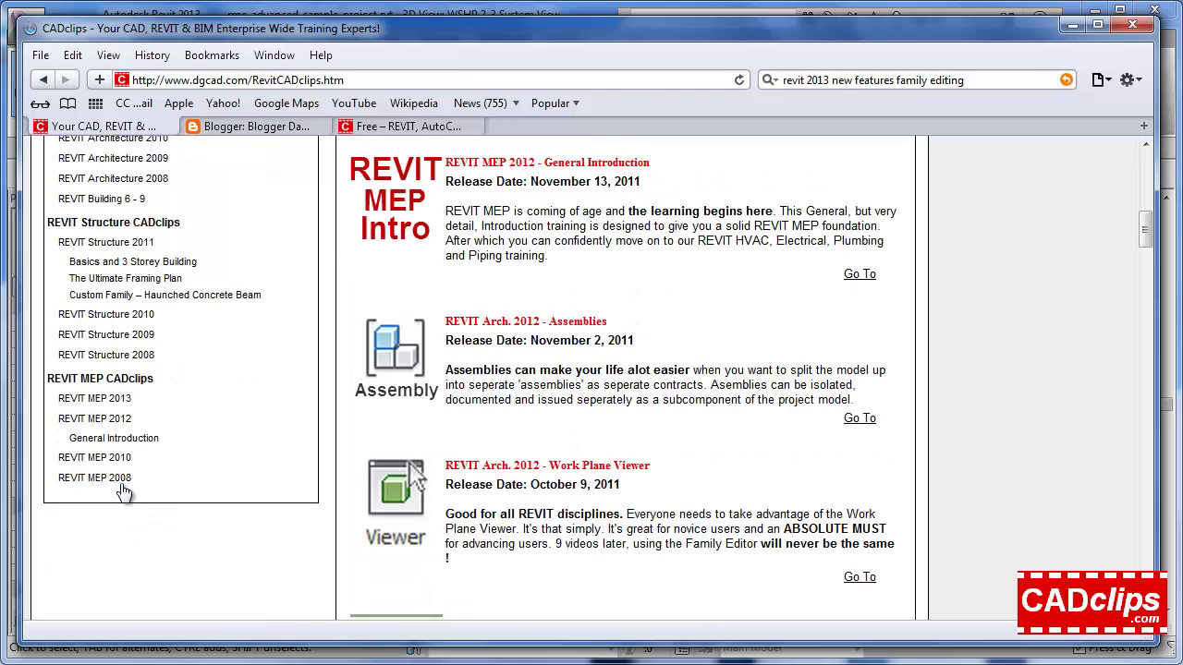
{"action": "left_click", "coordinate": [118, 458]}
{"action": "left_click", "coordinate": [171, 529]}
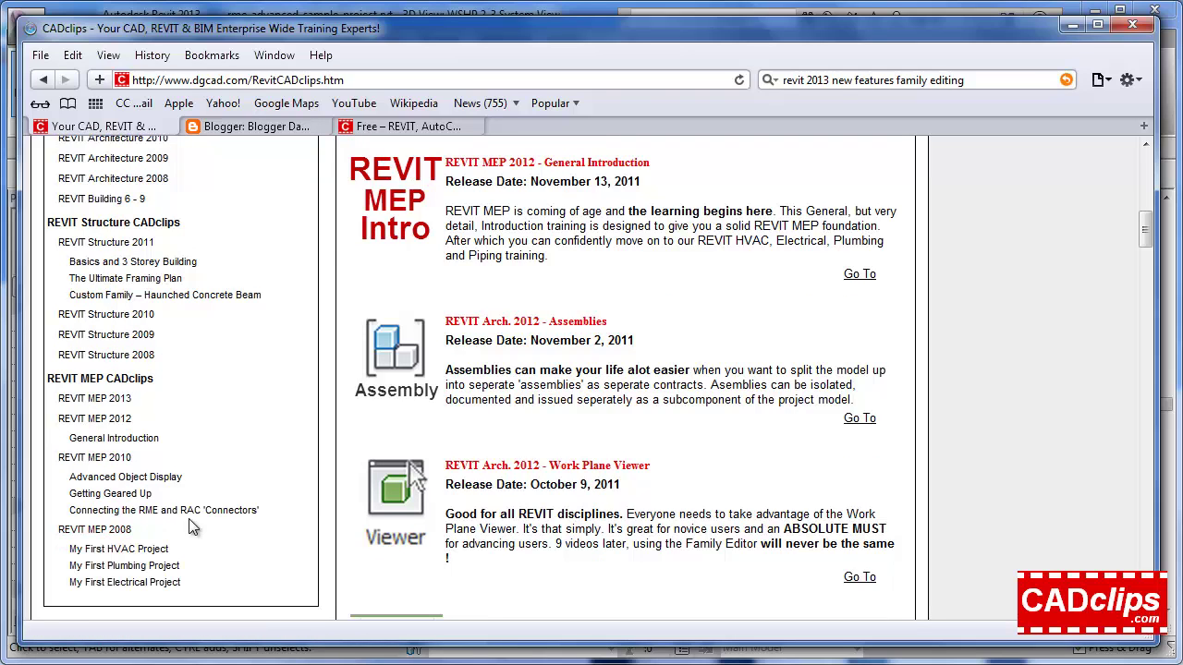
{"action": "left_click", "coordinate": [129, 335]}
{"action": "left_click", "coordinate": [153, 407]}
- Search the site's training topics for "duct" and look through the lessons in the search results
{"action": "scroll", "coordinate": [222, 403], "scroll_direction": "up", "scroll_amount": 10}
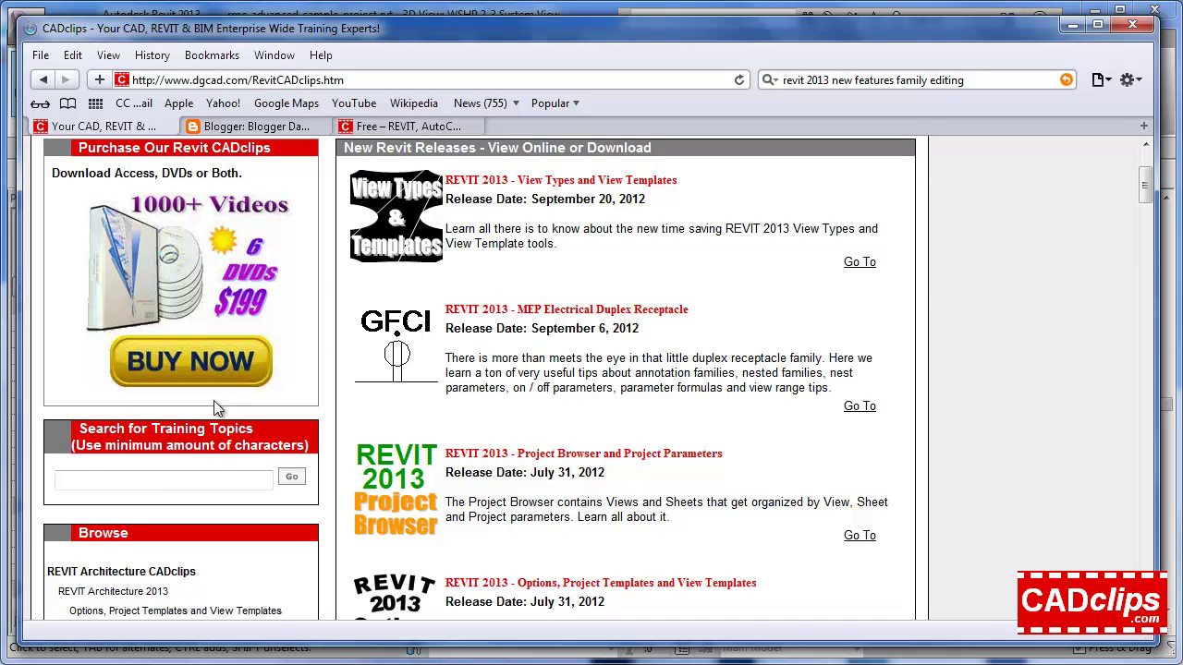
{"action": "left_click", "coordinate": [151, 479]}
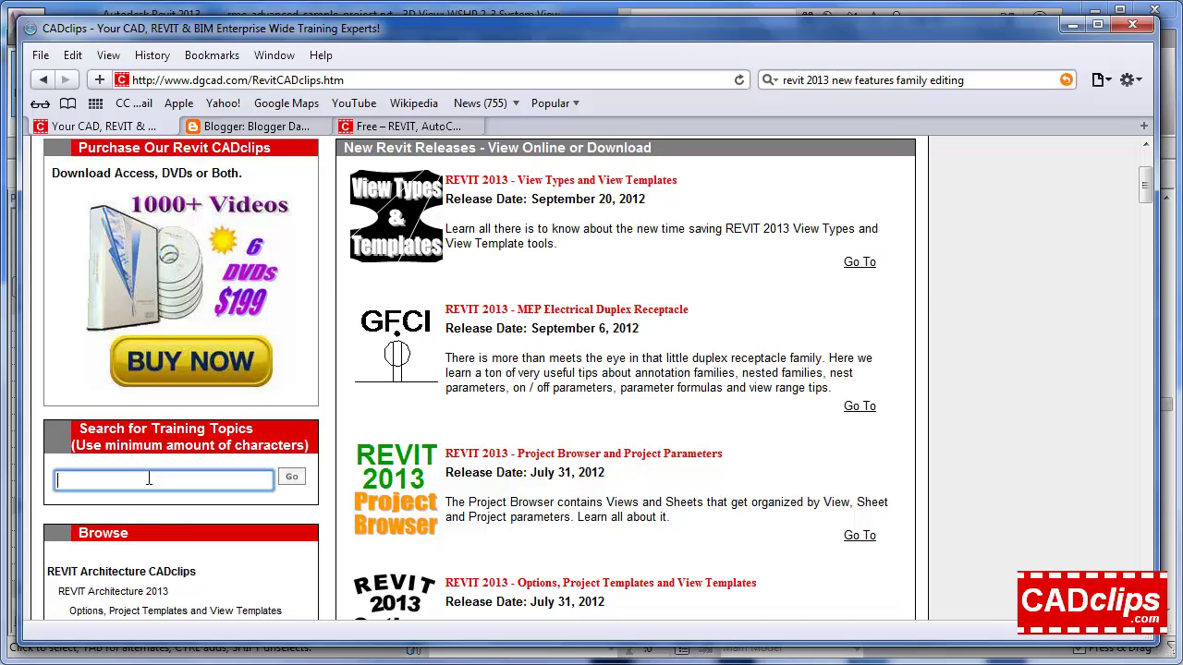
{"action": "type", "text": "duct"}
{"action": "key", "text": "Return"}
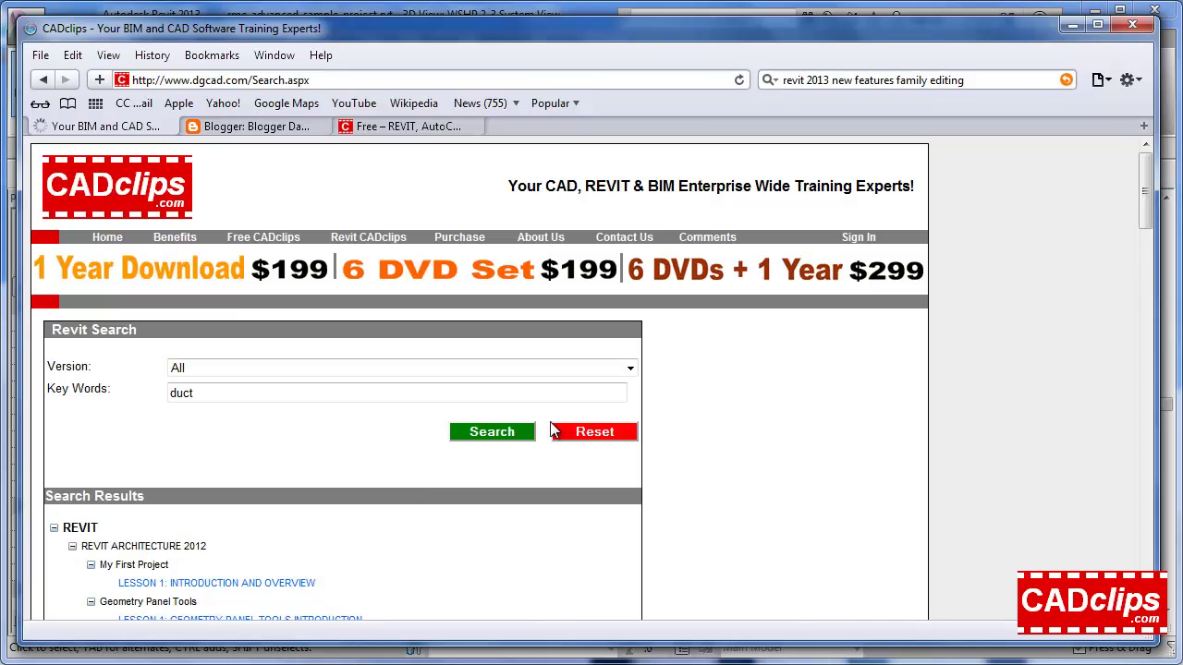
{"action": "scroll", "coordinate": [412, 501], "scroll_direction": "down", "scroll_amount": 5}
{"action": "scroll", "coordinate": [413, 504], "scroll_direction": "down", "scroll_amount": 5}
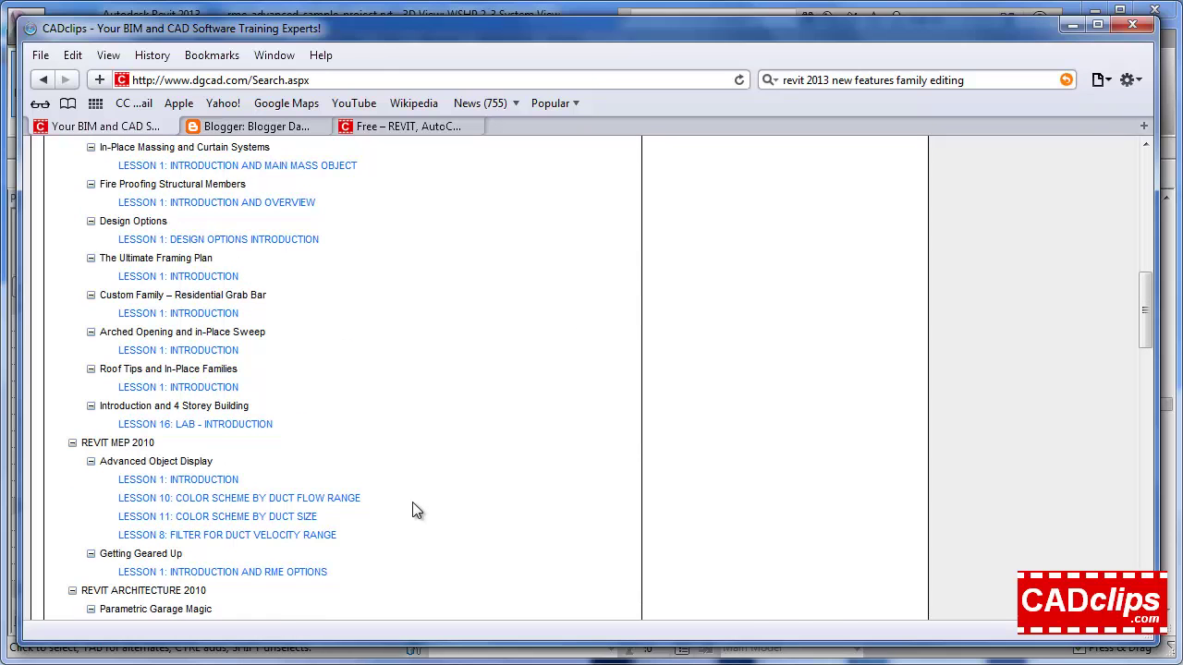
- Try to replace the Revit Search key word with "elect" and run the search again
{"action": "scroll", "coordinate": [413, 510], "scroll_direction": "up", "scroll_amount": 10}
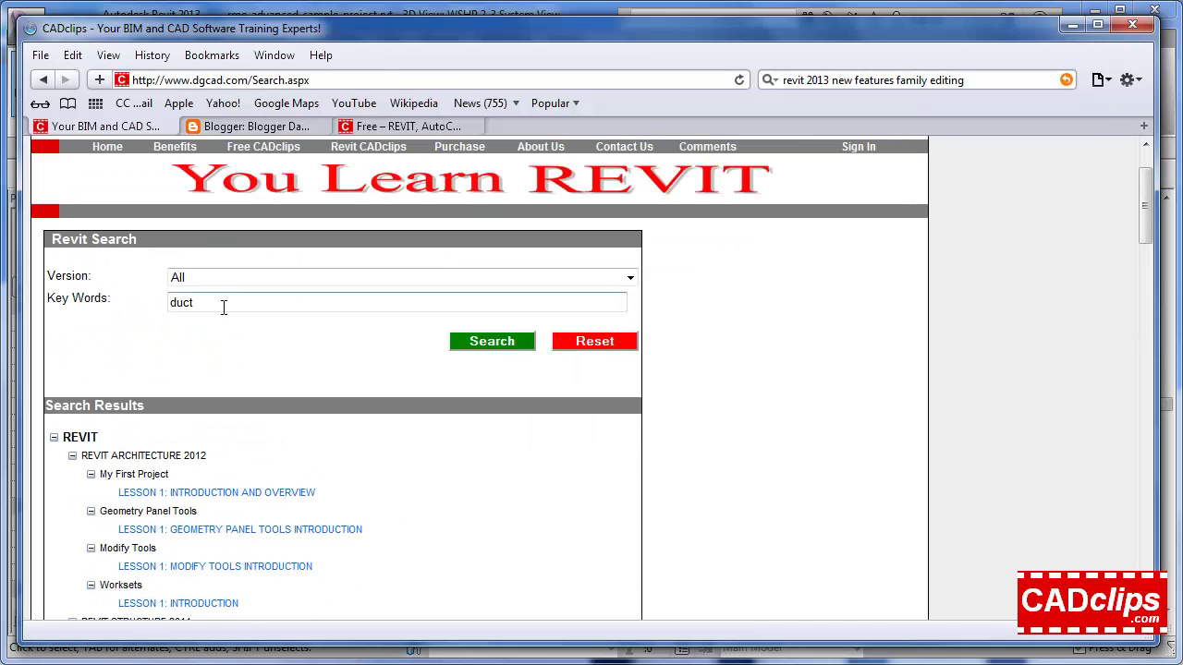
{"action": "left_click_drag", "start_coordinate": [221, 303], "coordinate": [105, 324]}
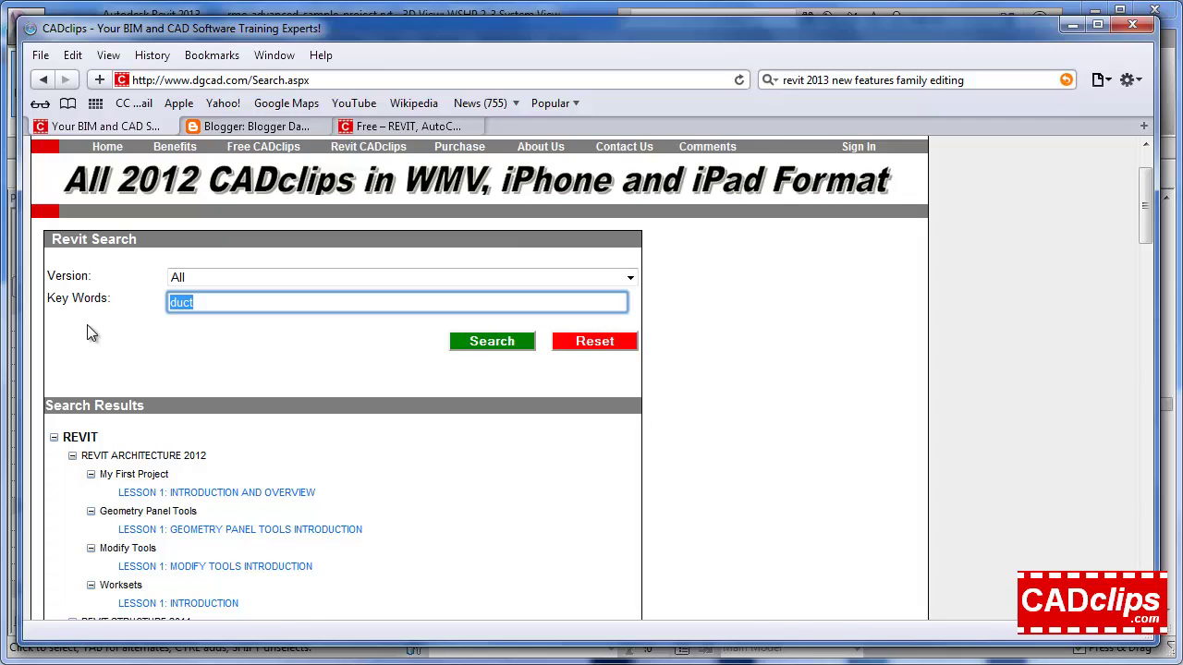
{"action": "type", "text": "v"}
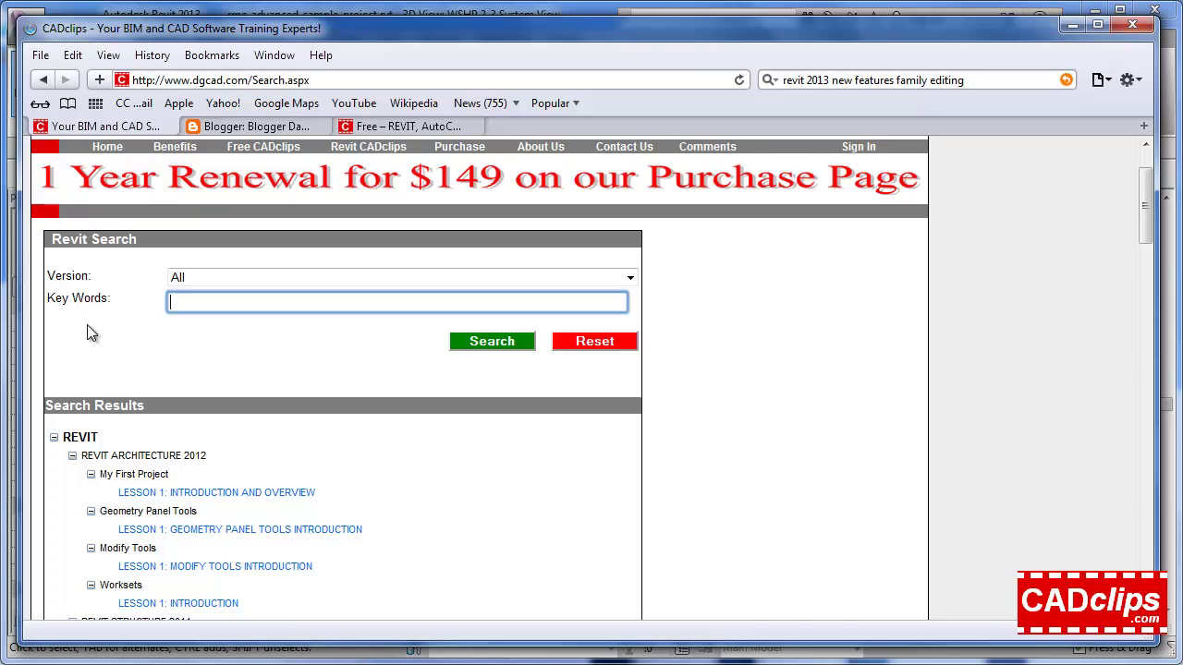
{"action": "type", "text": "lect"}
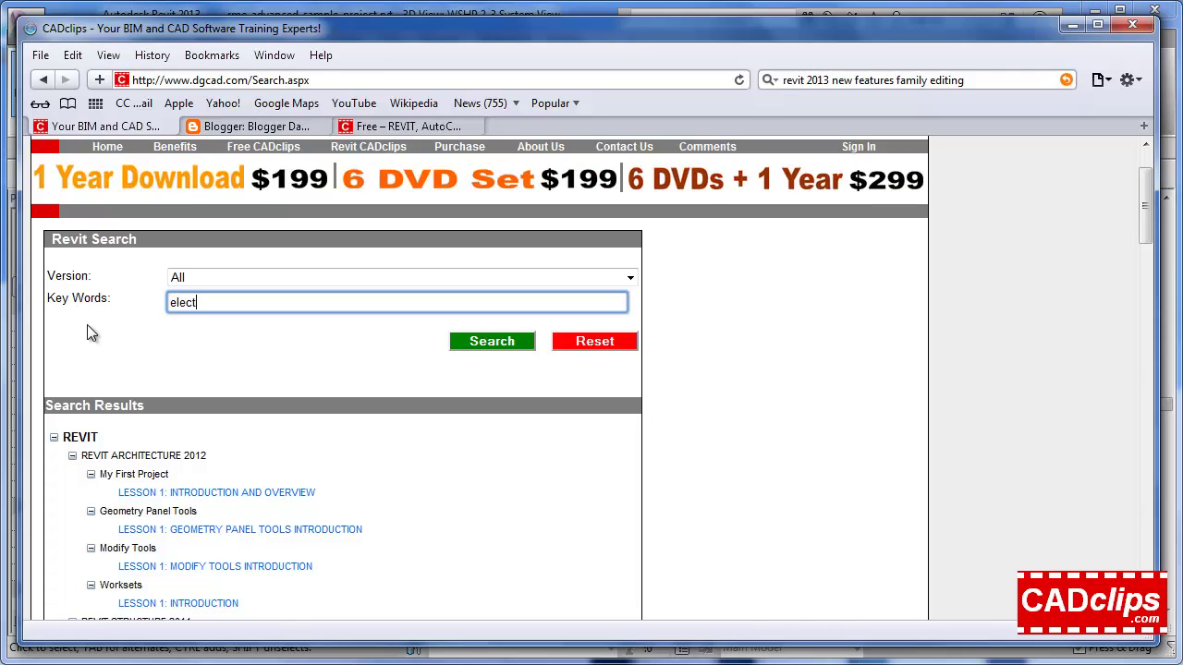
{"action": "key", "text": "Return"}
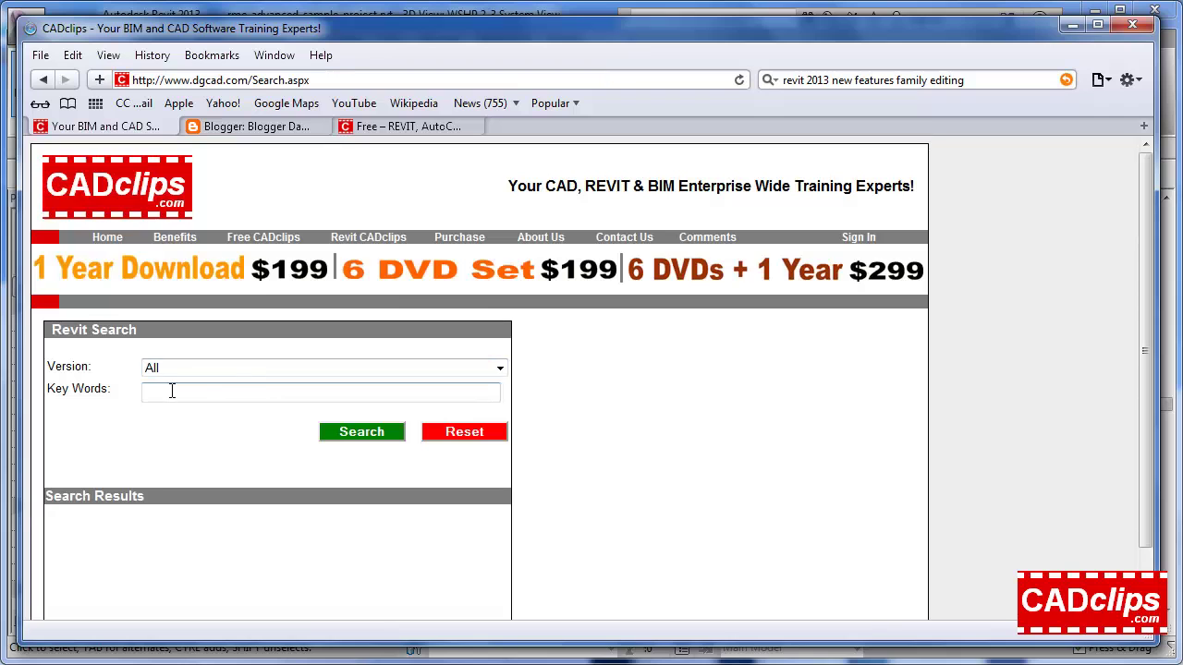
- Search all Revit versions for the key word "elect" and review the lessons in the search results
{"action": "left_click", "coordinate": [171, 391]}
{"action": "type", "text": "elect"}
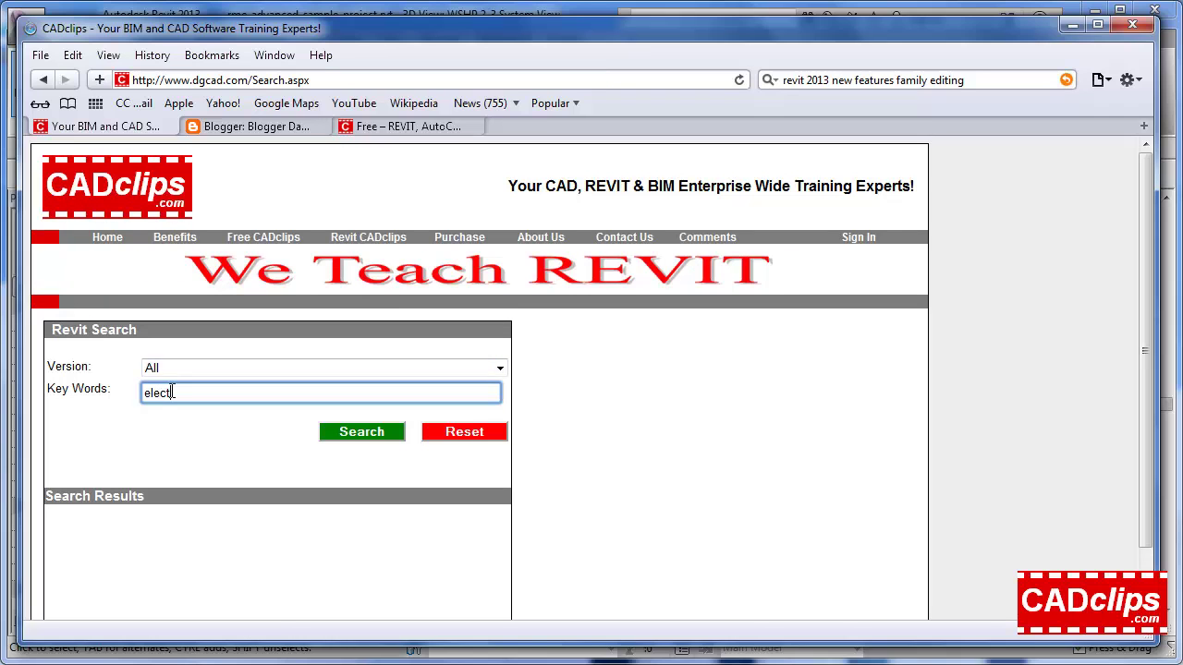
{"action": "left_click", "coordinate": [359, 435]}
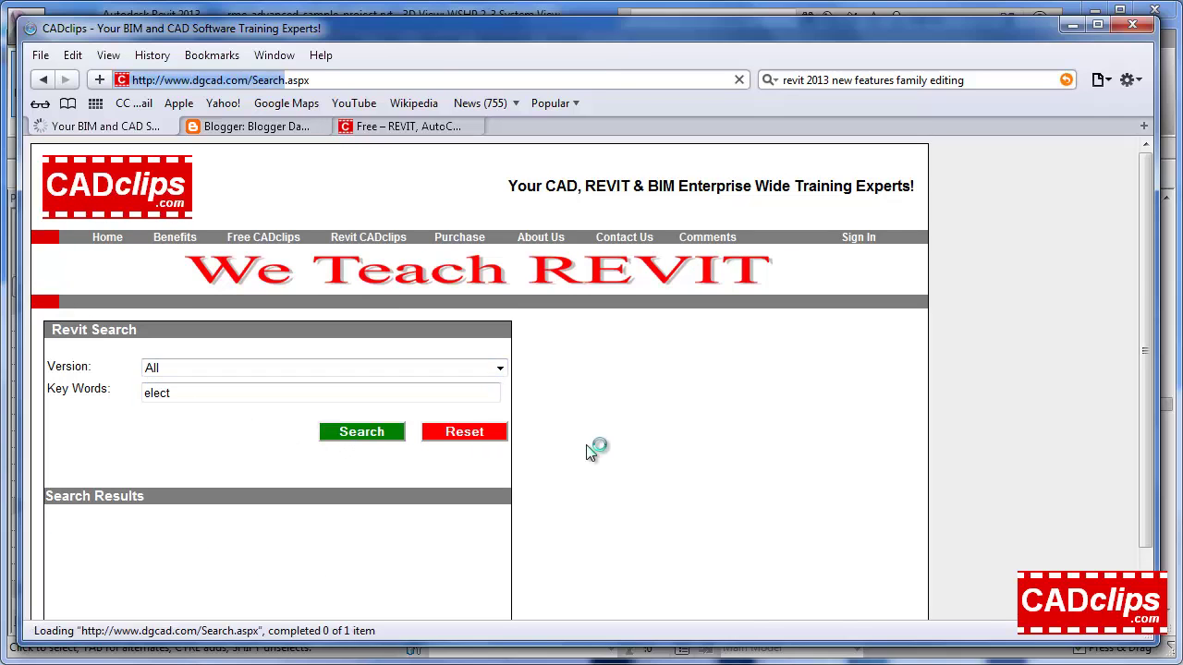
{"action": "scroll", "coordinate": [590, 453], "scroll_direction": "down", "scroll_amount": 10}
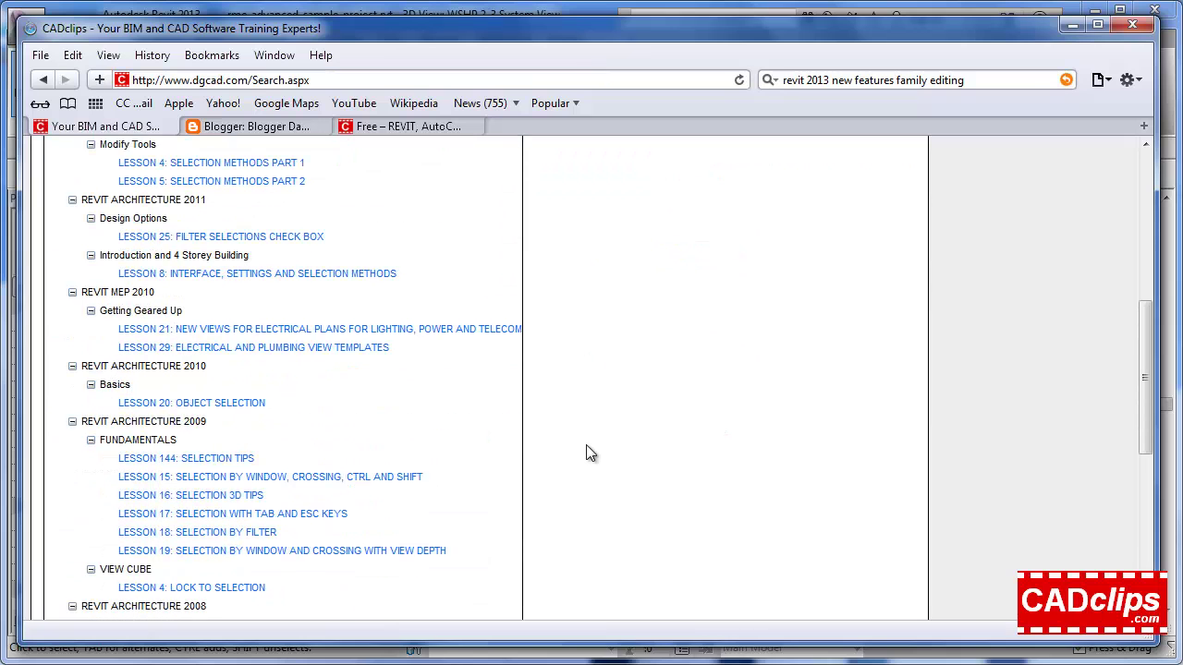
{"action": "scroll", "coordinate": [340, 434], "scroll_direction": "down", "scroll_amount": 2}
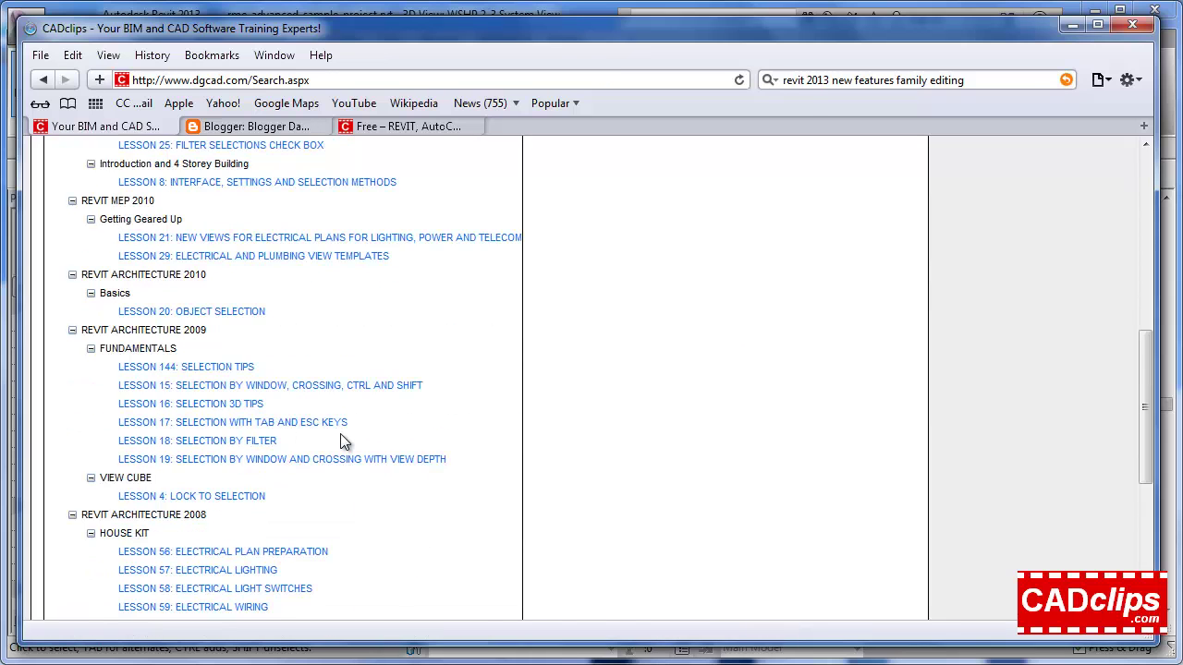
{"action": "scroll", "coordinate": [501, 434], "scroll_direction": "down", "scroll_amount": 8}
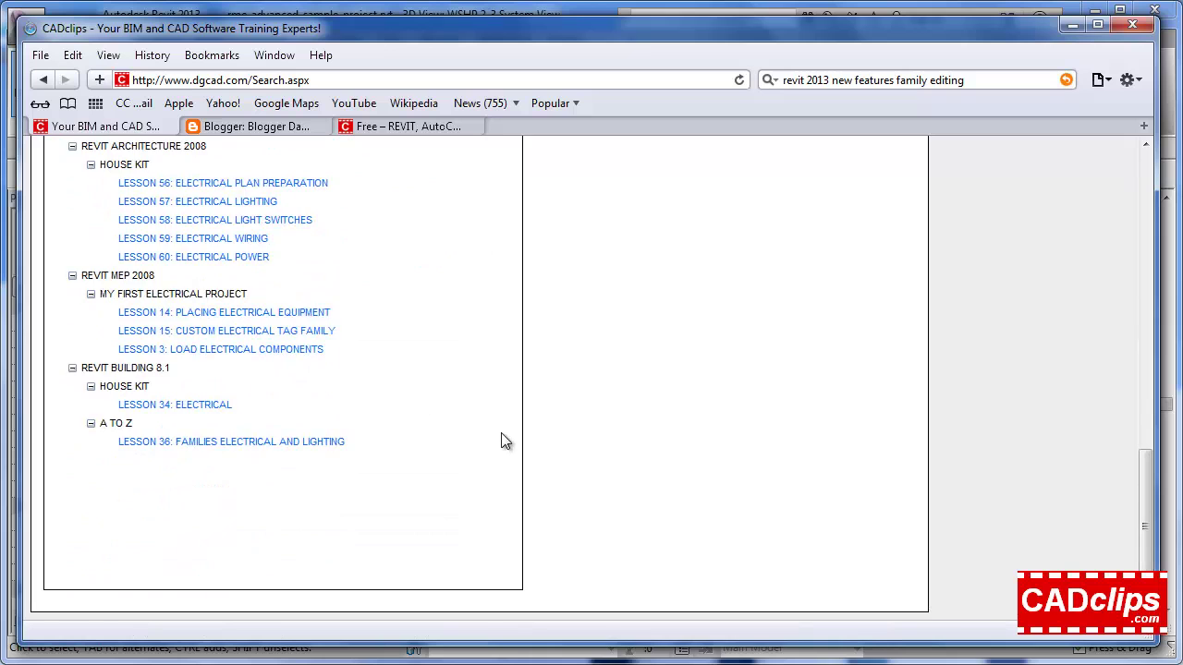
- Return to the Revit CADclips page and look over its training topic search and Browse list
{"action": "scroll", "coordinate": [500, 441], "scroll_direction": "up", "scroll_amount": 20}
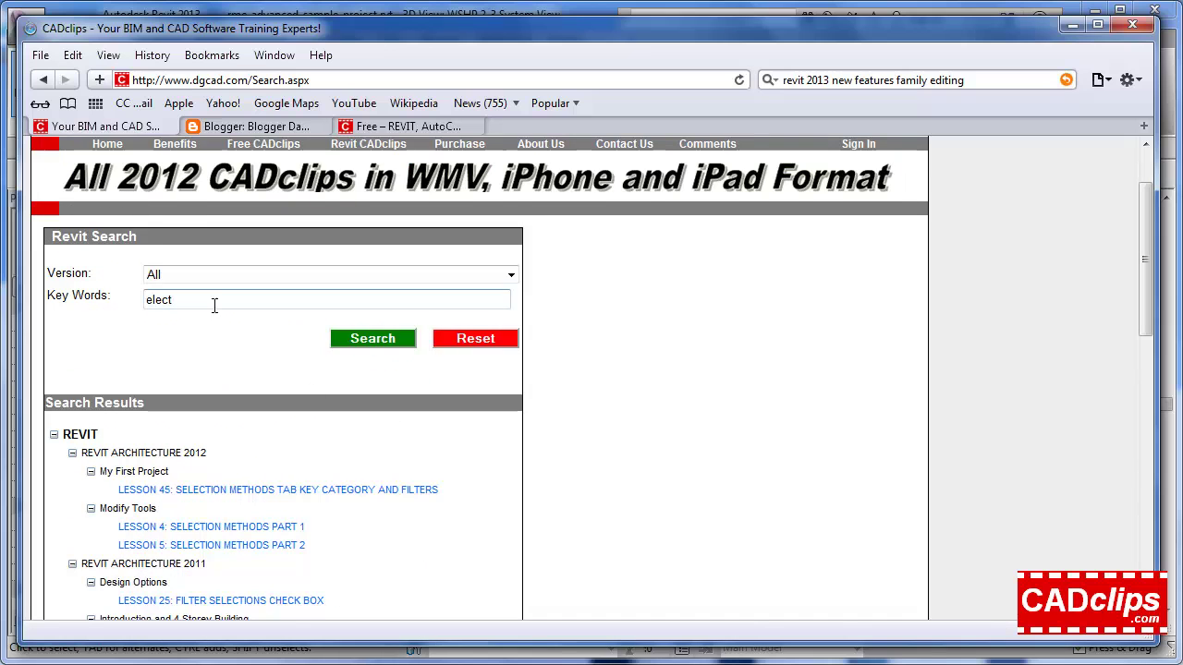
{"action": "left_click", "coordinate": [361, 143]}
{"action": "scroll", "coordinate": [175, 386], "scroll_direction": "down", "scroll_amount": 3}
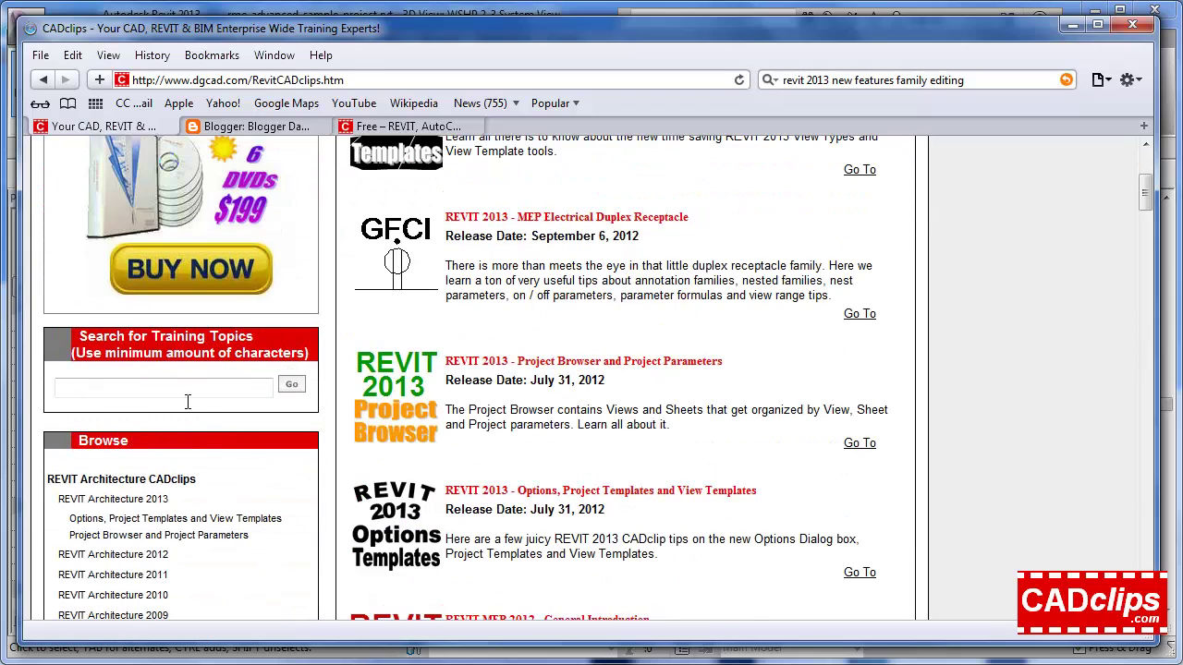
{"action": "scroll", "coordinate": [319, 405], "scroll_direction": "up", "scroll_amount": 3}
- Open the Free CADclips page and review its list of free training videos
{"action": "left_click", "coordinate": [277, 237]}
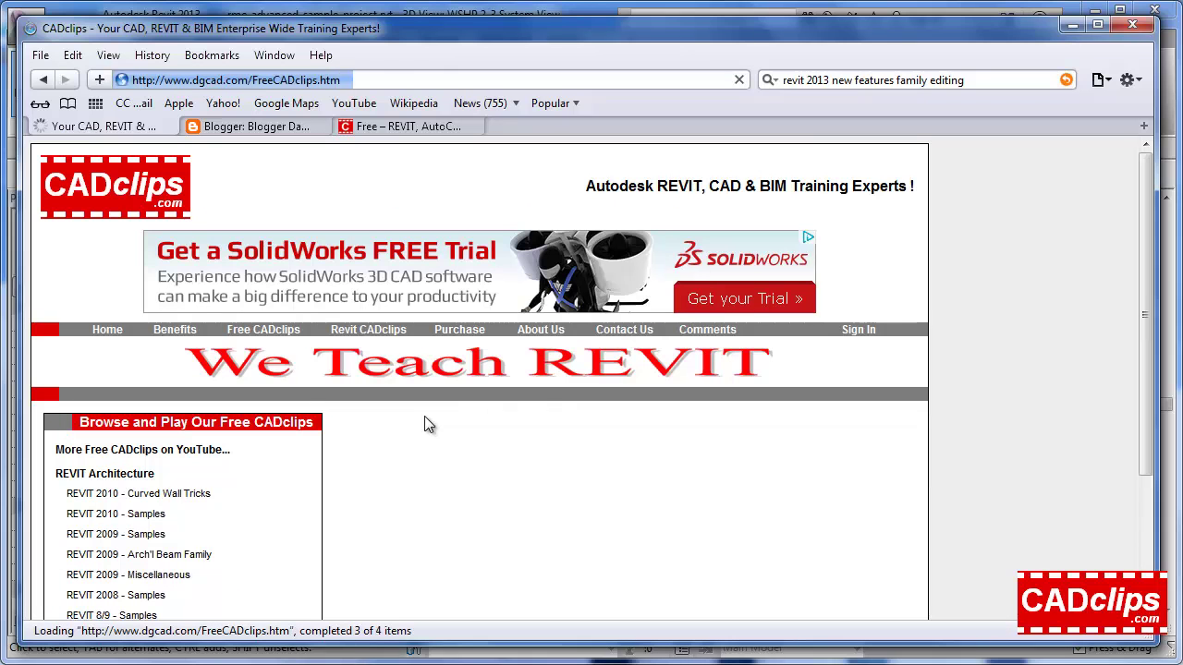
{"action": "scroll", "coordinate": [315, 441], "scroll_direction": "down", "scroll_amount": 5}
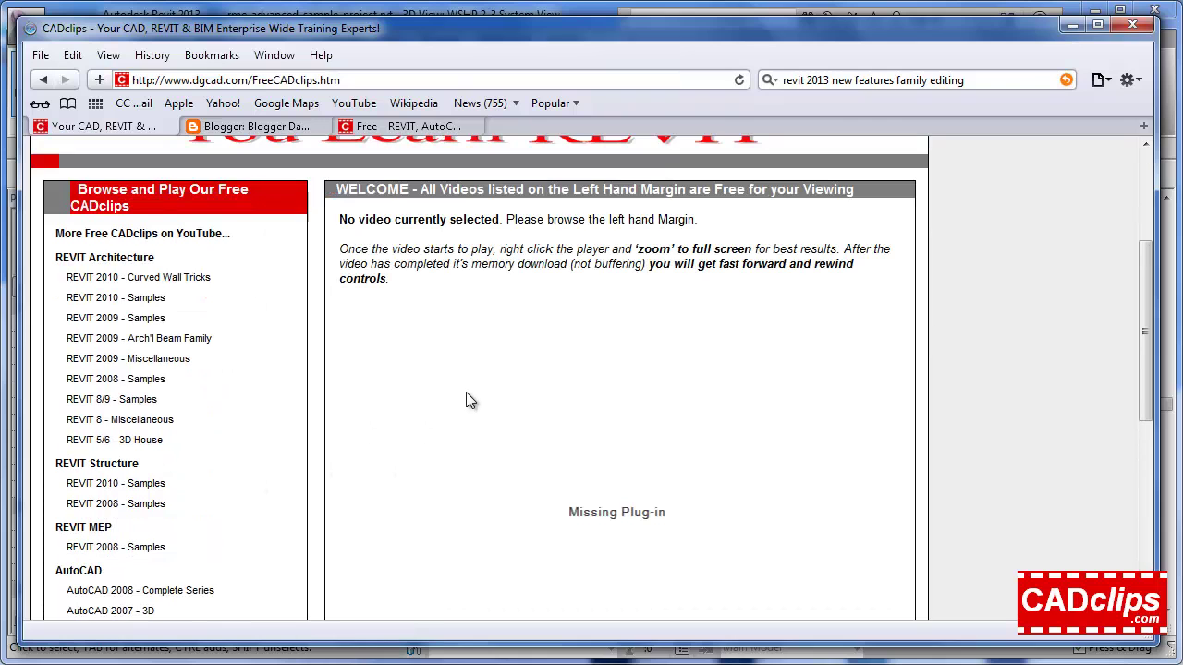
{"action": "scroll", "coordinate": [466, 399], "scroll_direction": "down", "scroll_amount": 4}
{"action": "scroll", "coordinate": [598, 362], "scroll_direction": "up", "scroll_amount": 10}
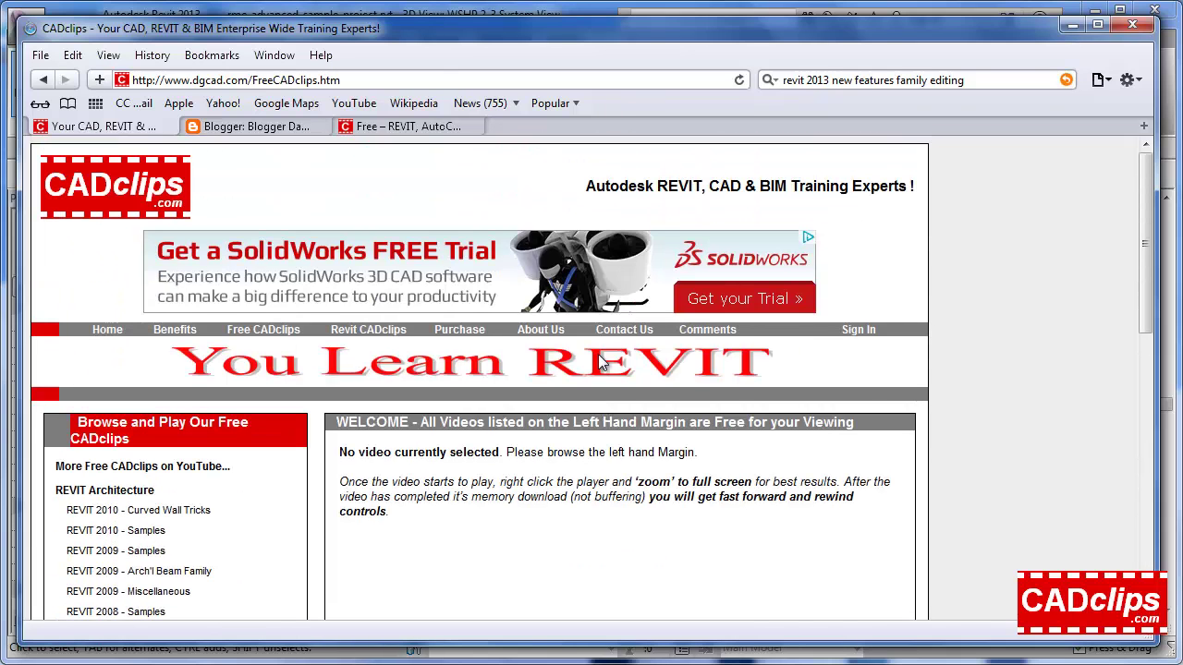
- Reopen the Revit CADclips page, then switch back to the WSHP 2-3 System View of rme_advanced_sample_project.rvt in Revit
{"action": "left_click", "coordinate": [380, 330]}
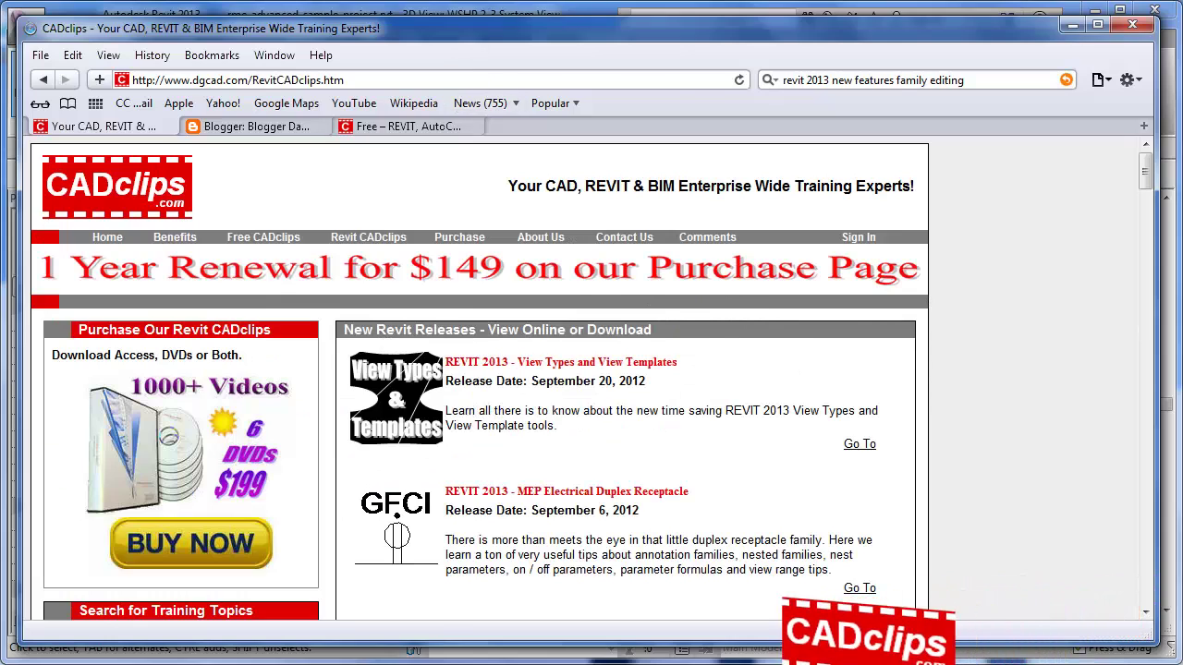
{"action": "left_click", "coordinate": [492, 13]}
{"action": "mouse_move", "coordinate": [507, 256]}
{"action": "middle_mouse_down"}
{"action": "mouse_move", "coordinate": [533, 250]}
{"action": "mouse_move", "coordinate": [515, 263]}
{"action": "mouse_move", "coordinate": [514, 251]}
{"action": "middle_mouse_up"}
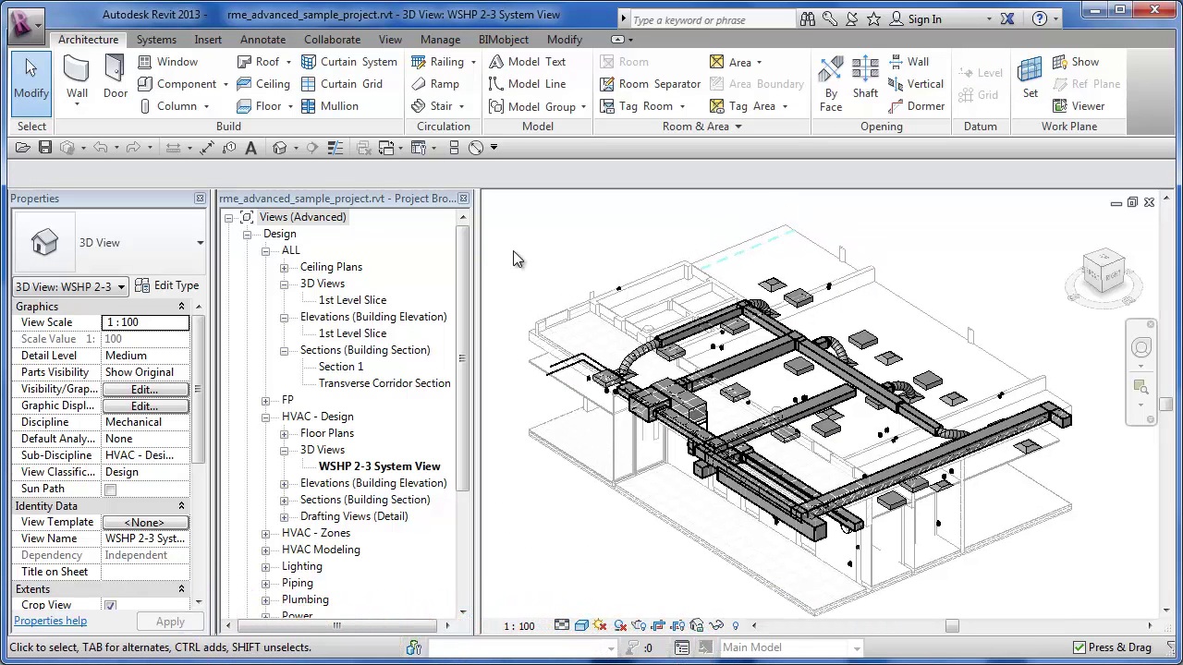